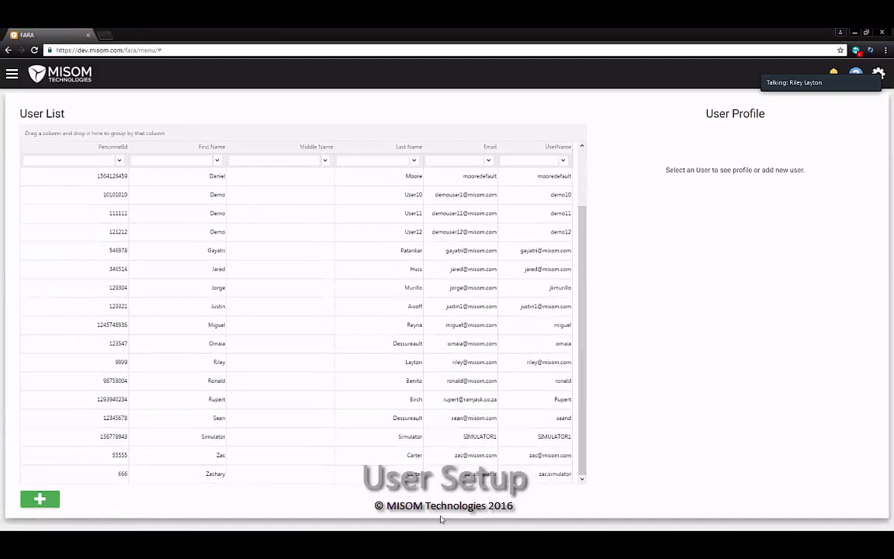
Add a new user profile and enter the user's first, middle and last names
{"action": "left_click", "coordinate": [39, 499]}
{"action": "type", "text": "Bob"}
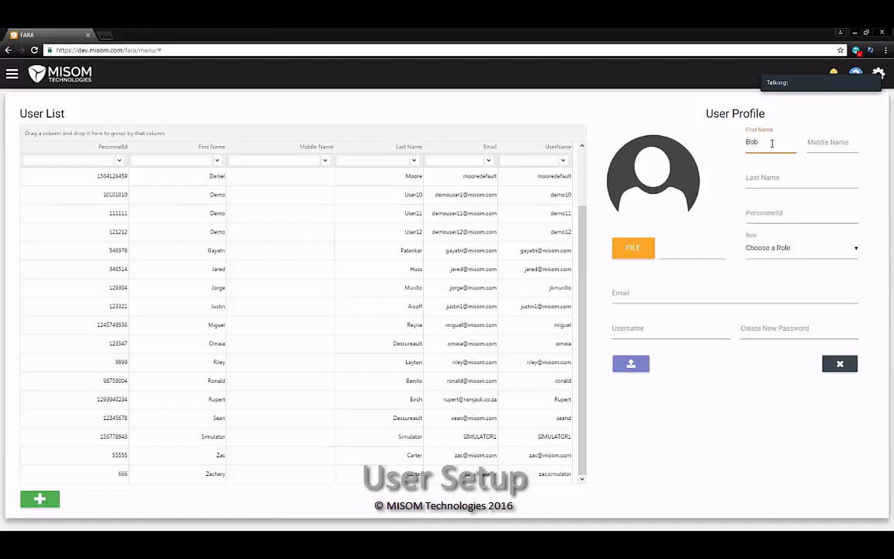
{"action": "key", "text": "BackSpace"}
{"action": "key", "text": "BackSpace"}
{"action": "key", "text": "BackSpace"}
{"action": "type", "text": "Bob"}
{"action": "key", "text": "Tab"}
{"action": "type", "text": "th"}
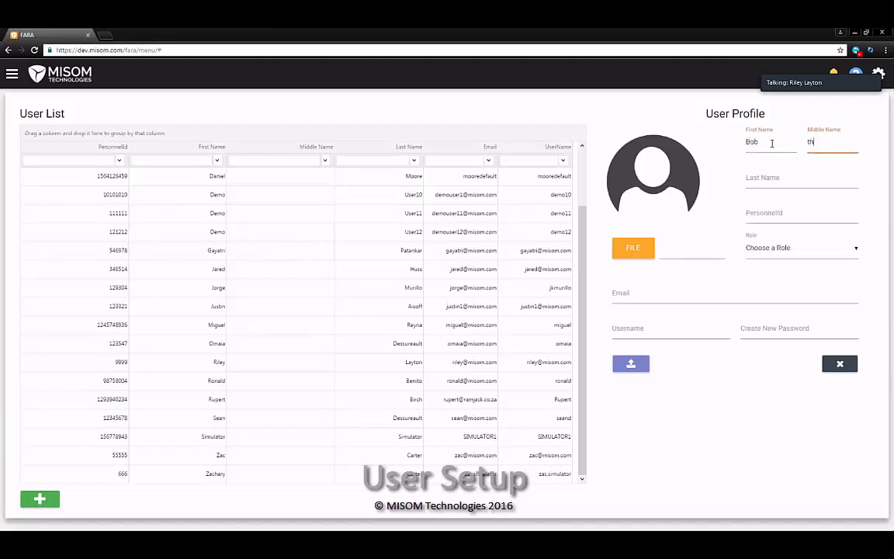
{"action": "key", "text": "Tab"}
{"action": "type", "text": "Bu"}
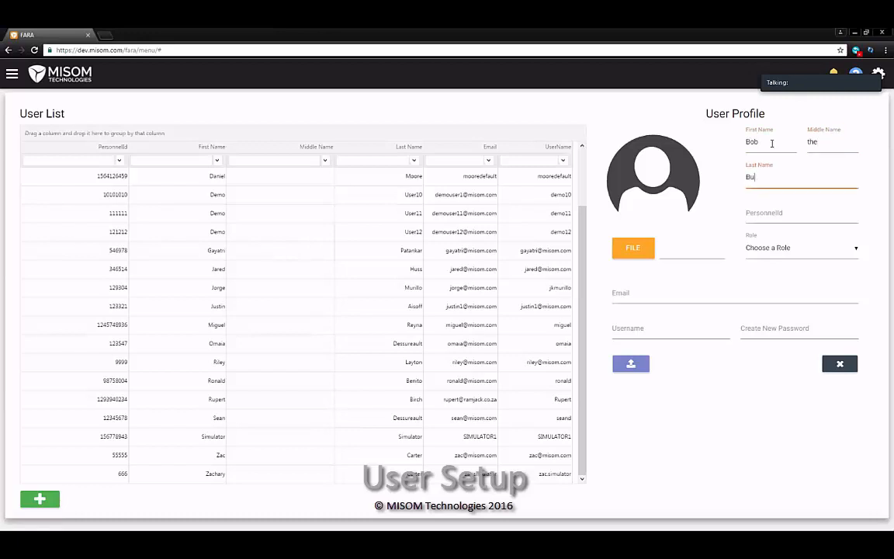
{"action": "type", "text": "ilder"}
{"action": "key", "text": "Tab"}
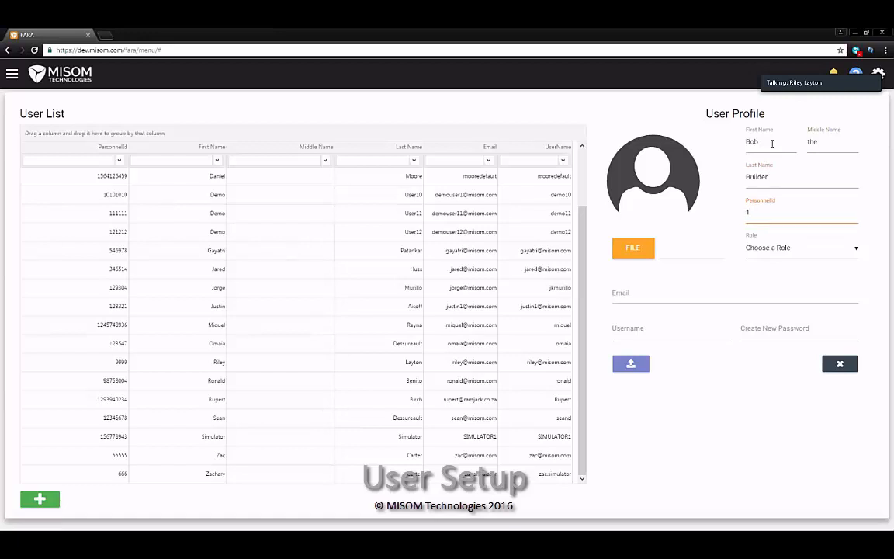
Give the new user the Admin role
{"action": "left_click", "coordinate": [800, 250]}
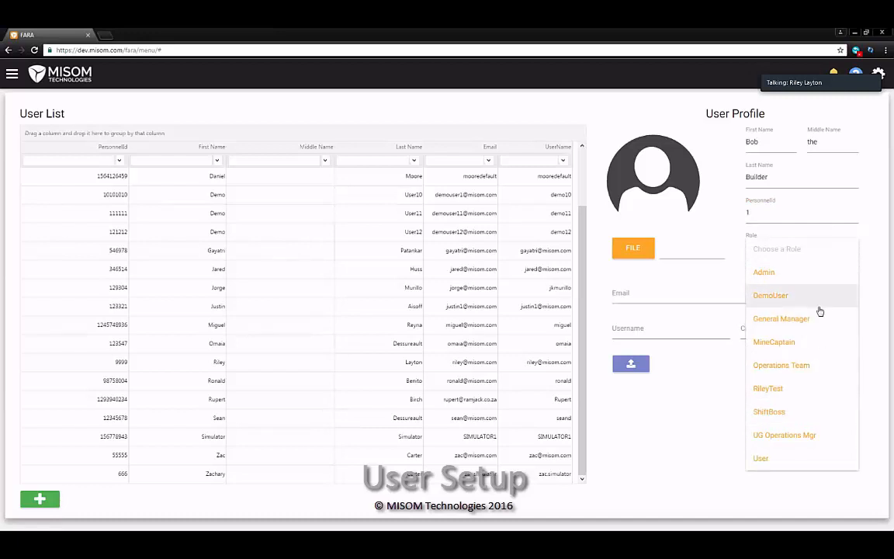
{"action": "left_click", "coordinate": [804, 279]}
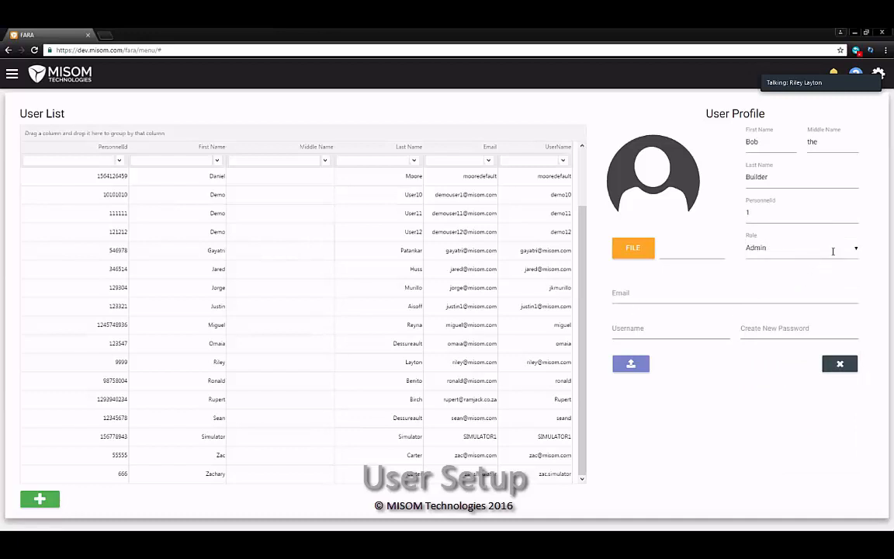
{"action": "left_click", "coordinate": [794, 289]}
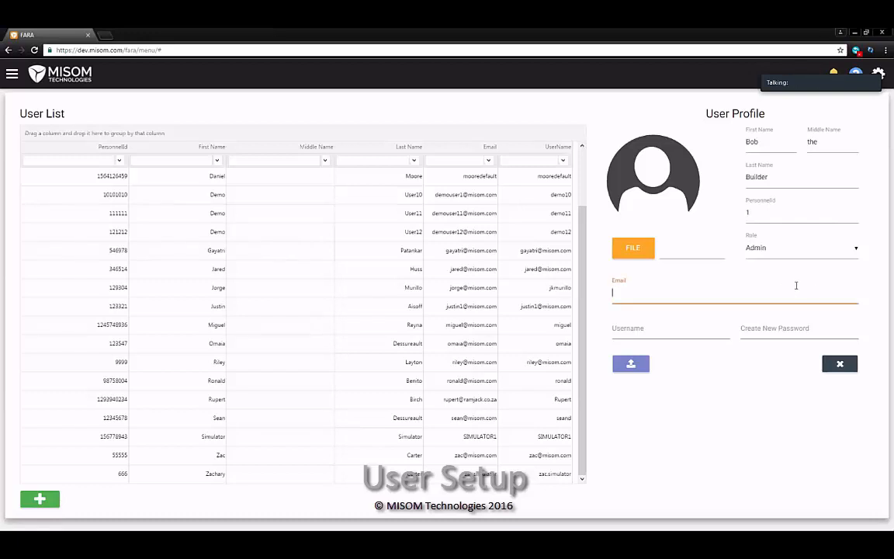
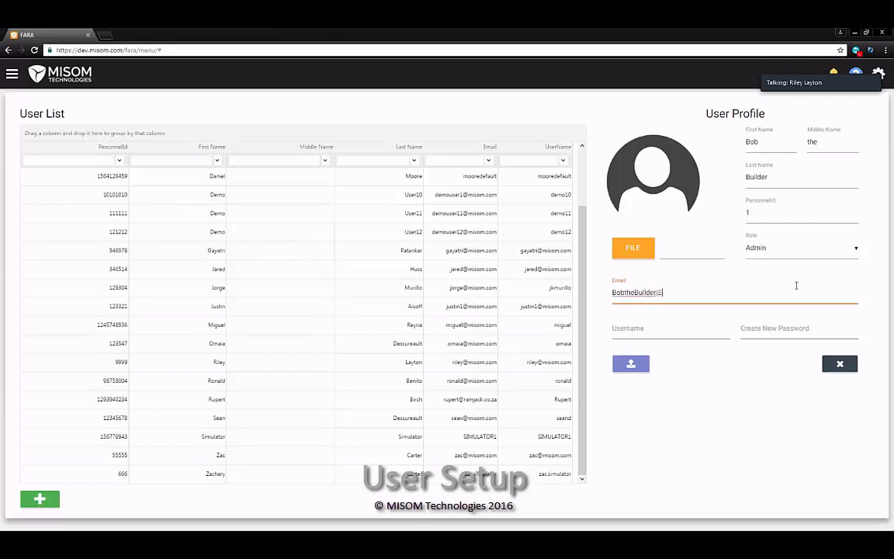
Enter the new user's e-mail, username and password, and save the profile
{"action": "key", "text": "Tab"}
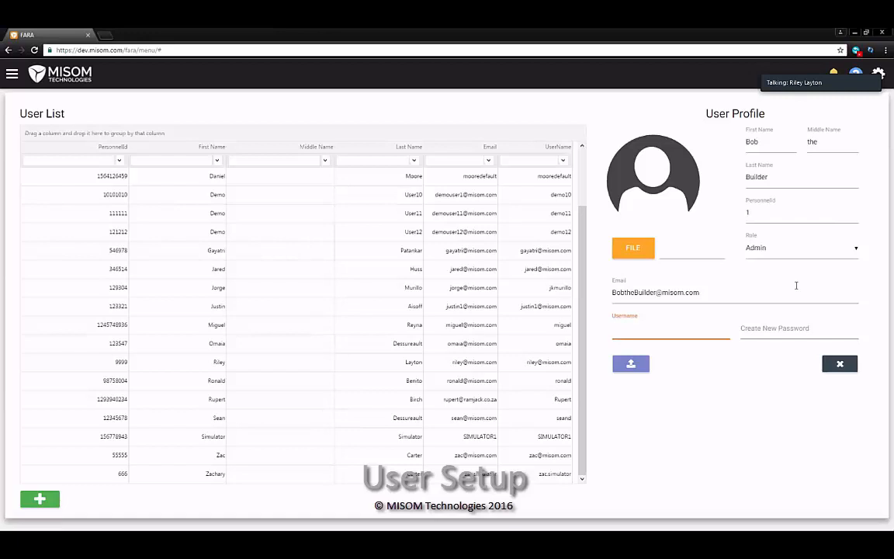
{"action": "type", "text": "BobtheBuilder"}
{"action": "left_click", "coordinate": [845, 329]}
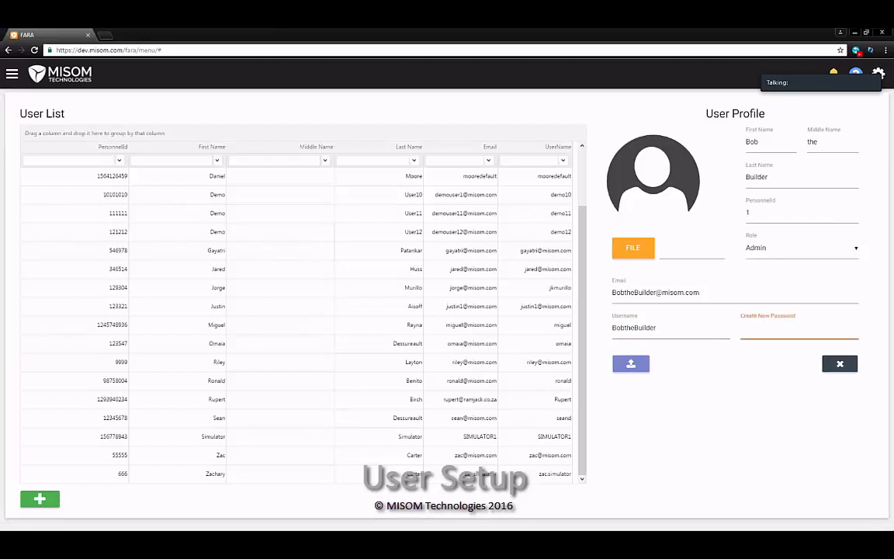
{"action": "type", "text": "•••"}
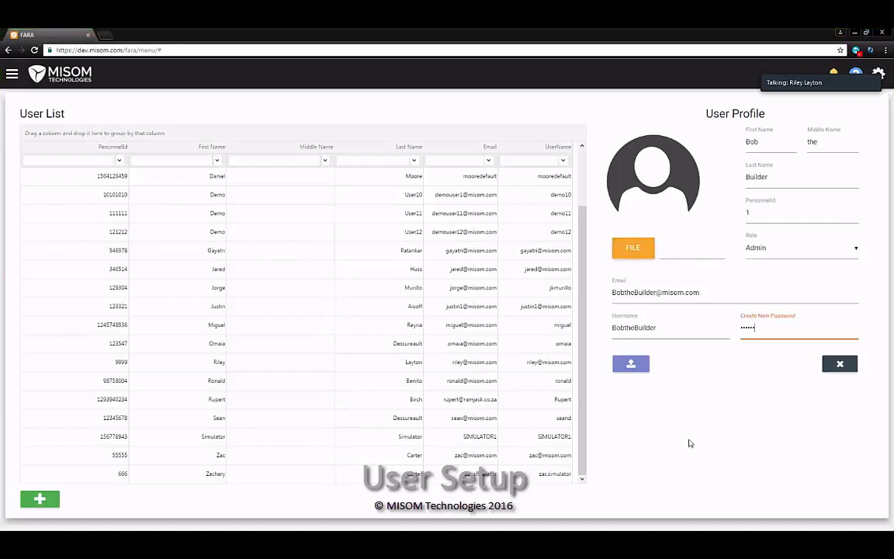
{"action": "left_click", "coordinate": [634, 365]}
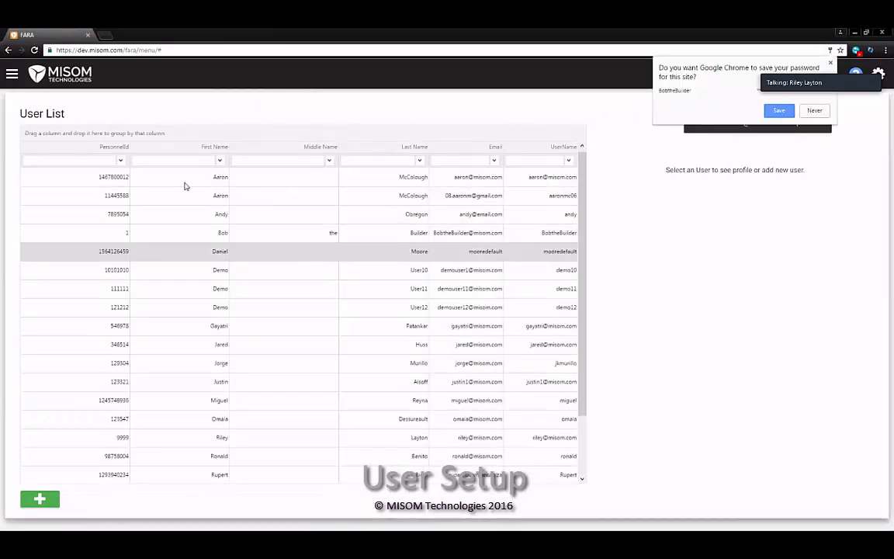
Log out and sign back in with the new user's username and password
{"action": "left_click", "coordinate": [218, 235]}
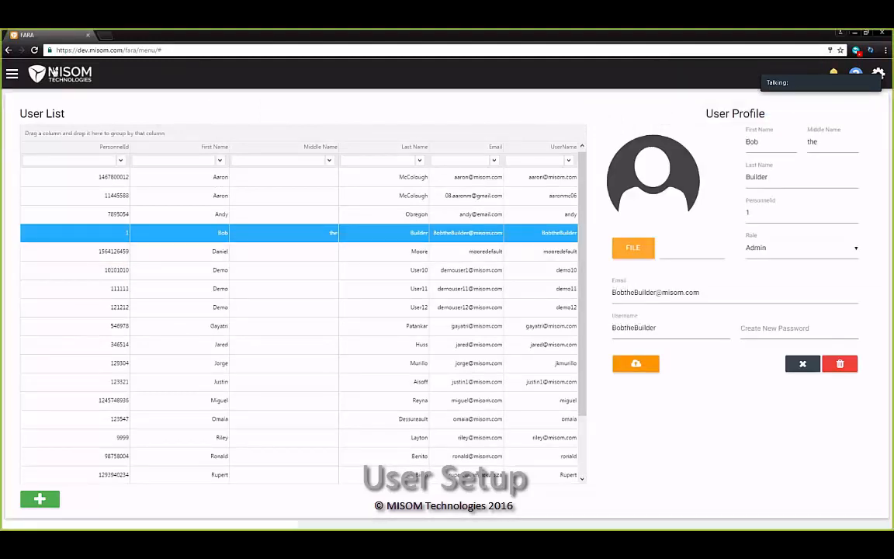
{"action": "left_click", "coordinate": [11, 74]}
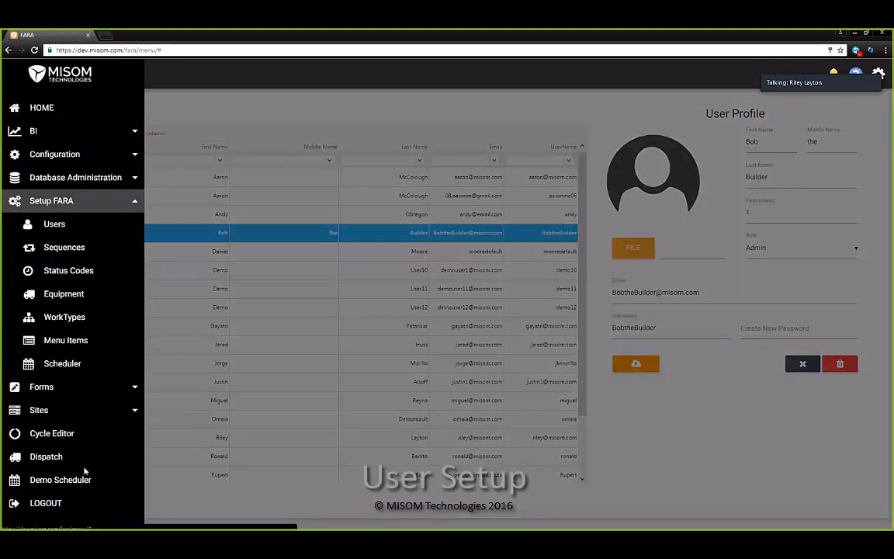
{"action": "left_click", "coordinate": [69, 503]}
{"action": "left_click", "coordinate": [278, 160]}
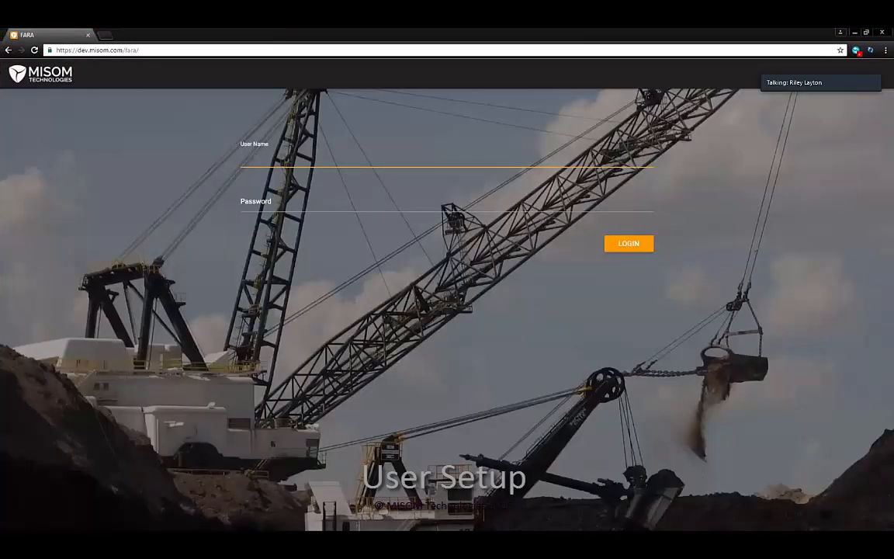
{"action": "type", "text": "BobtheBuilder"}
{"action": "key", "text": "Tab"}
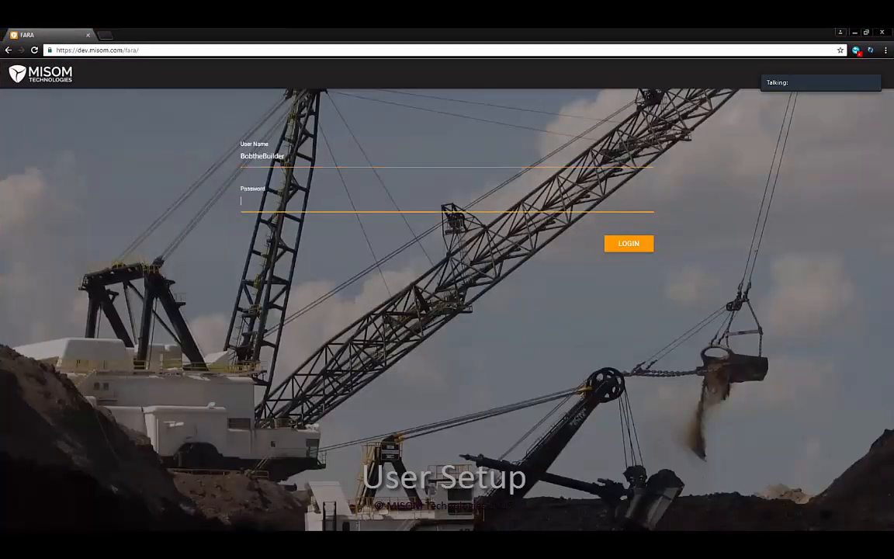
{"action": "type", "text": "••••••"}
{"action": "key", "text": "Return"}
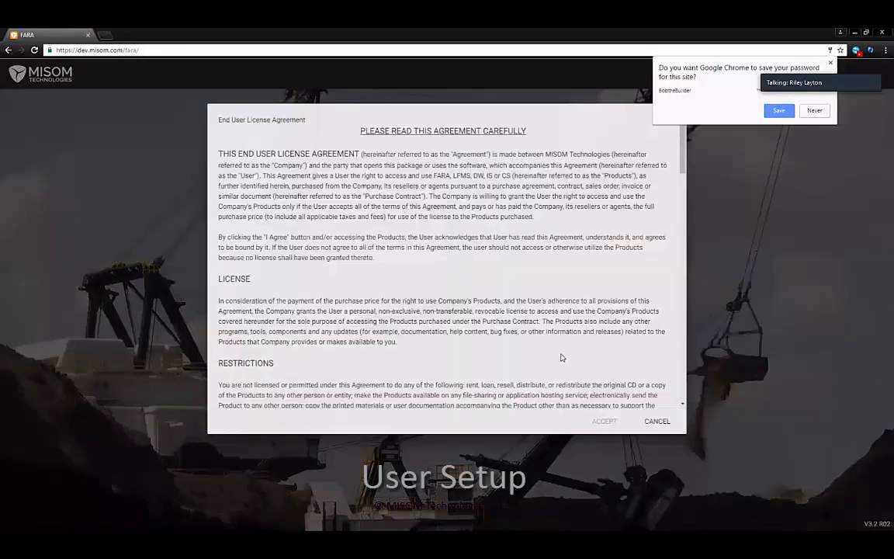
Accept the licence agreement and launch the FARA application
{"action": "scroll", "coordinate": [481, 306], "scroll_direction": "down", "scroll_amount": 20}
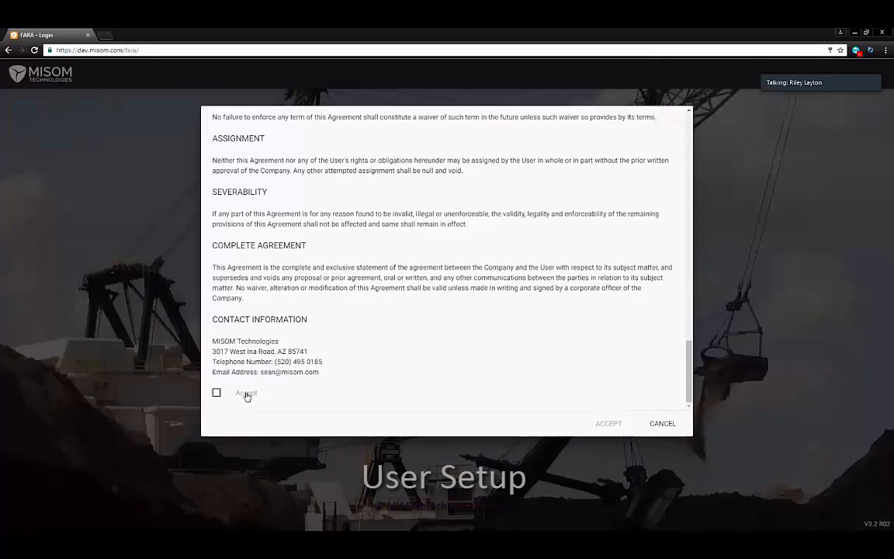
{"action": "left_click", "coordinate": [218, 393]}
{"action": "left_click", "coordinate": [607, 423]}
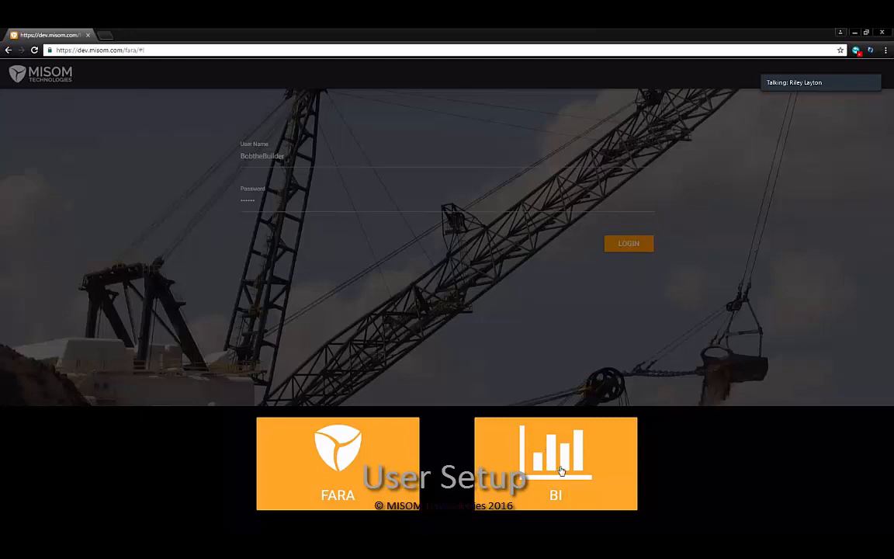
{"action": "left_click", "coordinate": [396, 470]}
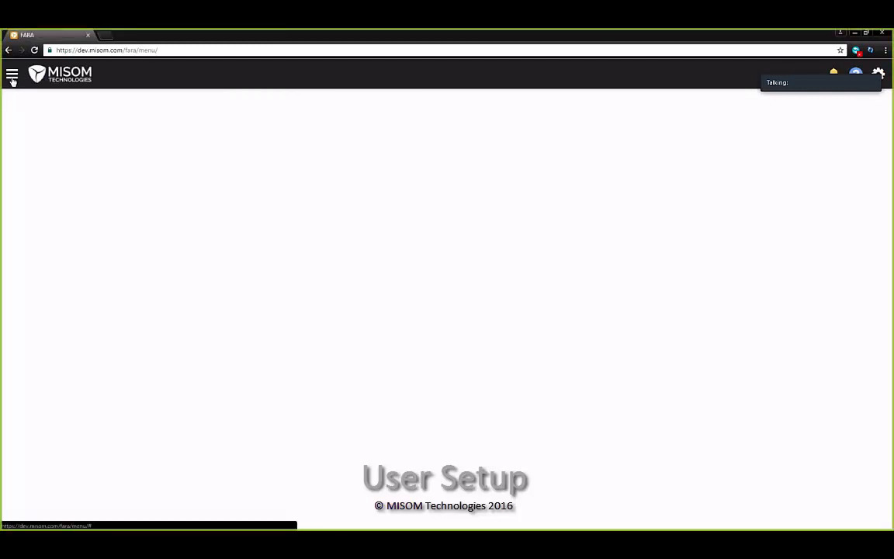
Check the new user's profile under Setup FARA Users, then go to Manage Sequences
{"action": "left_click", "coordinate": [12, 78]}
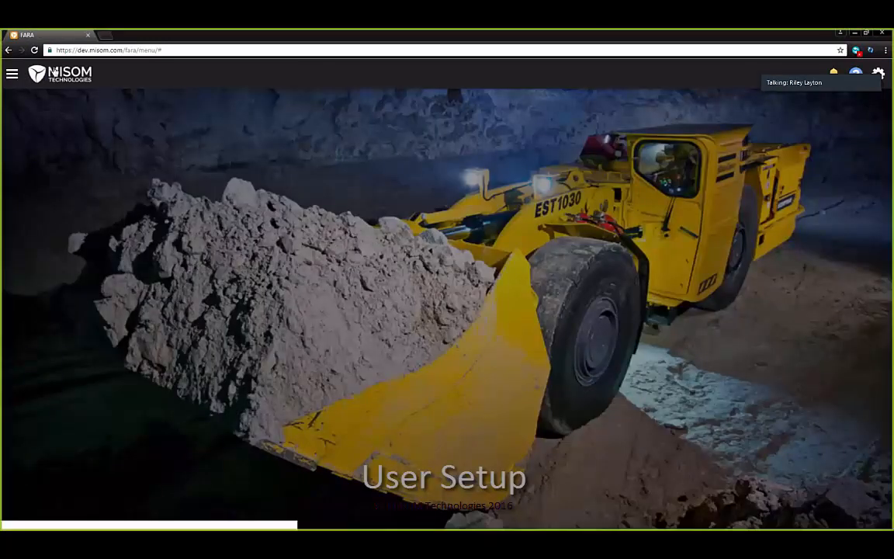
{"action": "left_click", "coordinate": [12, 74]}
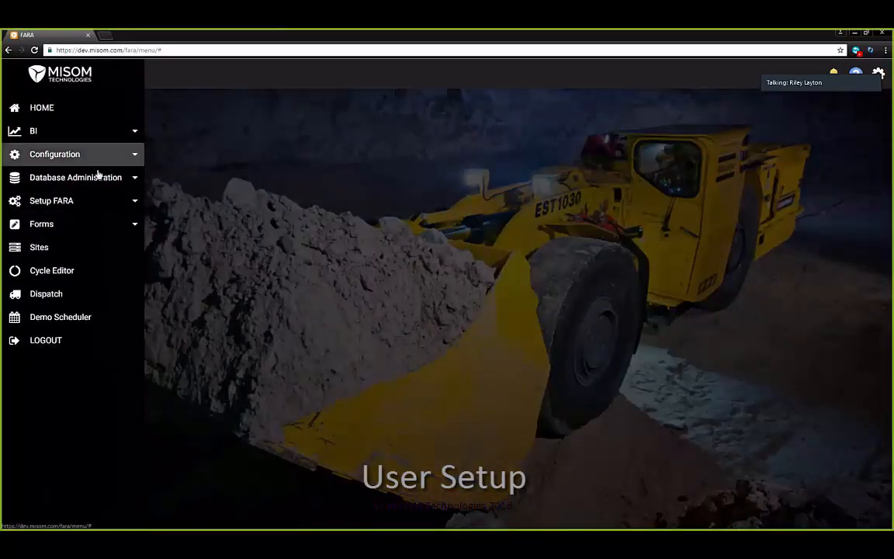
{"action": "left_click", "coordinate": [128, 201]}
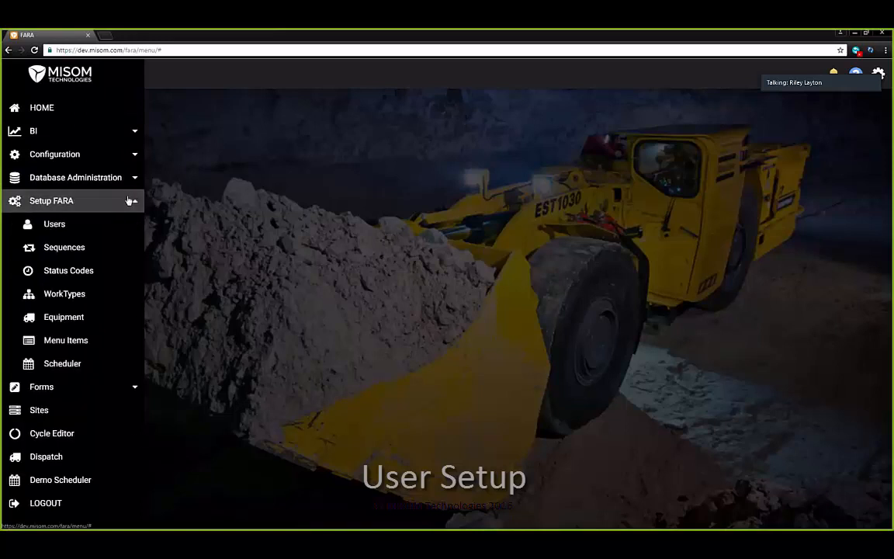
{"action": "left_click", "coordinate": [85, 229]}
{"action": "left_click", "coordinate": [94, 232]}
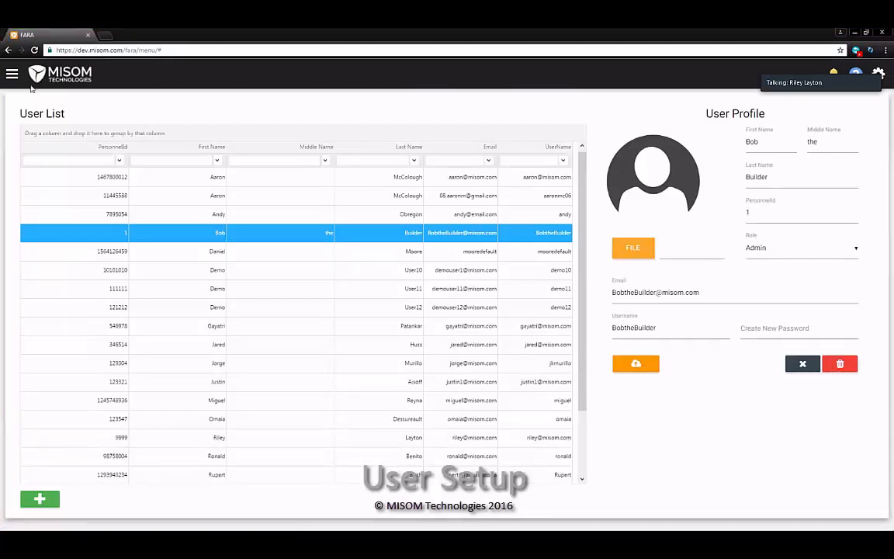
{"action": "left_click", "coordinate": [802, 331]}
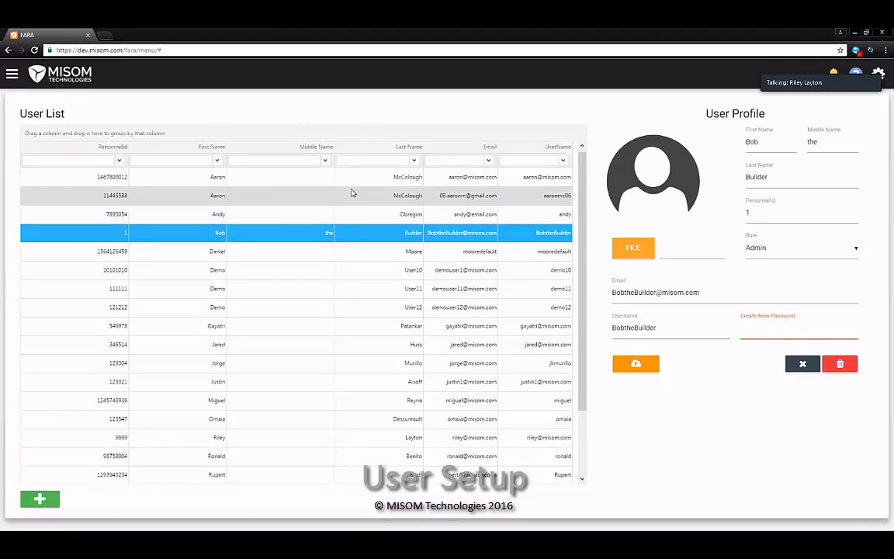
{"action": "left_click", "coordinate": [12, 74]}
{"action": "left_click", "coordinate": [91, 243]}
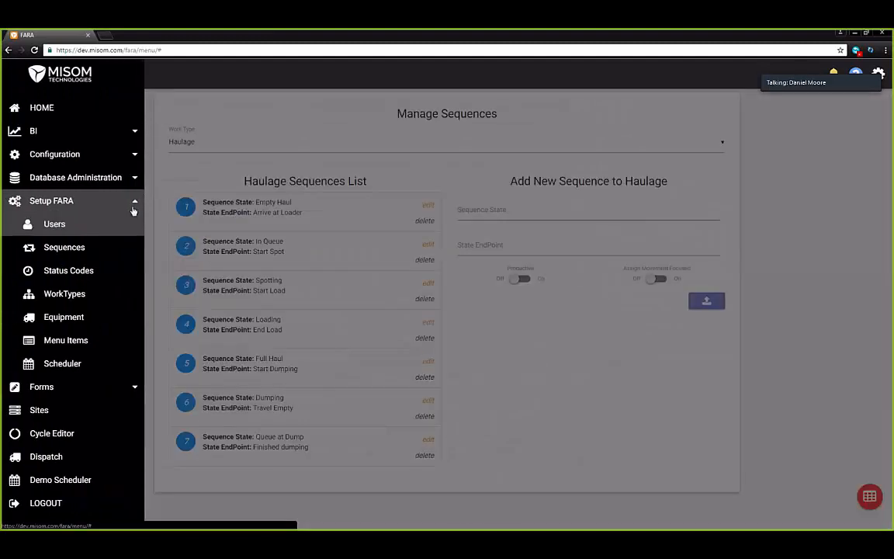
Create work type Watering, described 'Wetting the roads', with broadcast alias Water Truck
{"action": "left_click", "coordinate": [113, 299]}
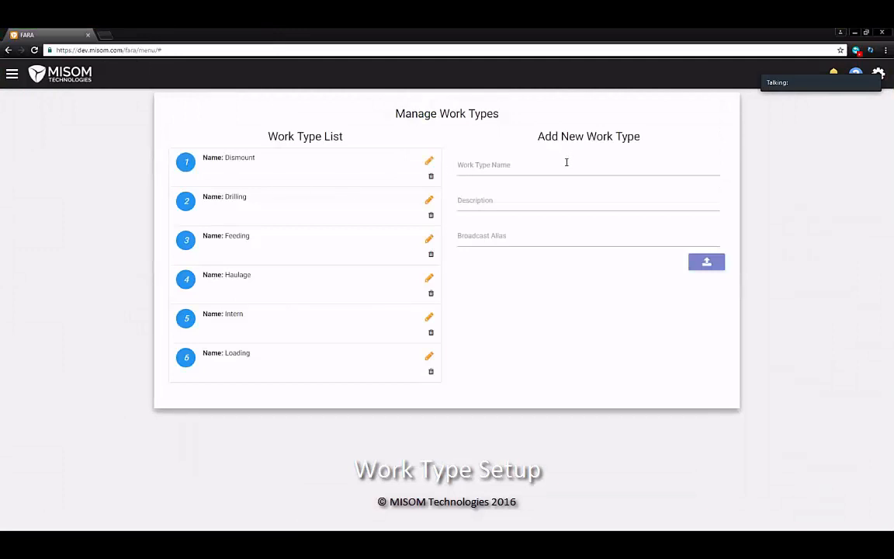
{"action": "left_click", "coordinate": [565, 163]}
{"action": "type", "text": "Water"}
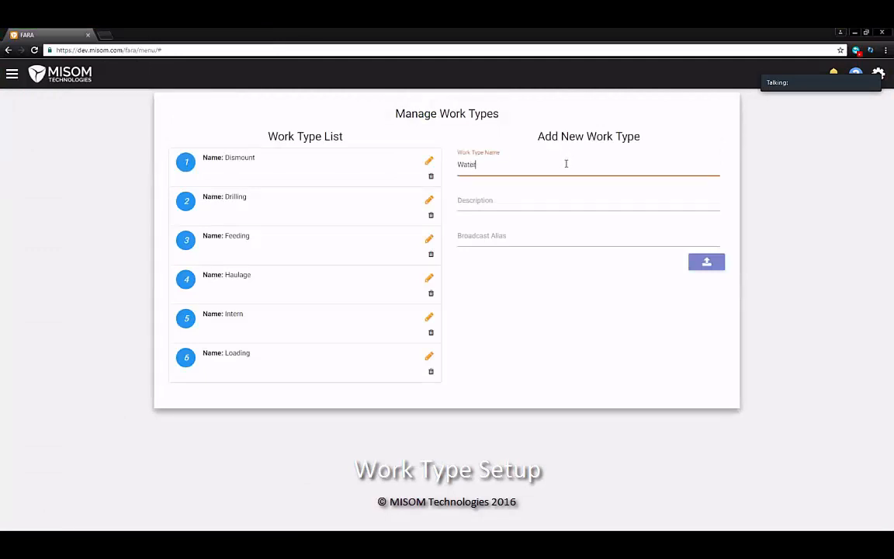
{"action": "type", "text": "ing"}
{"action": "key", "text": "Tab"}
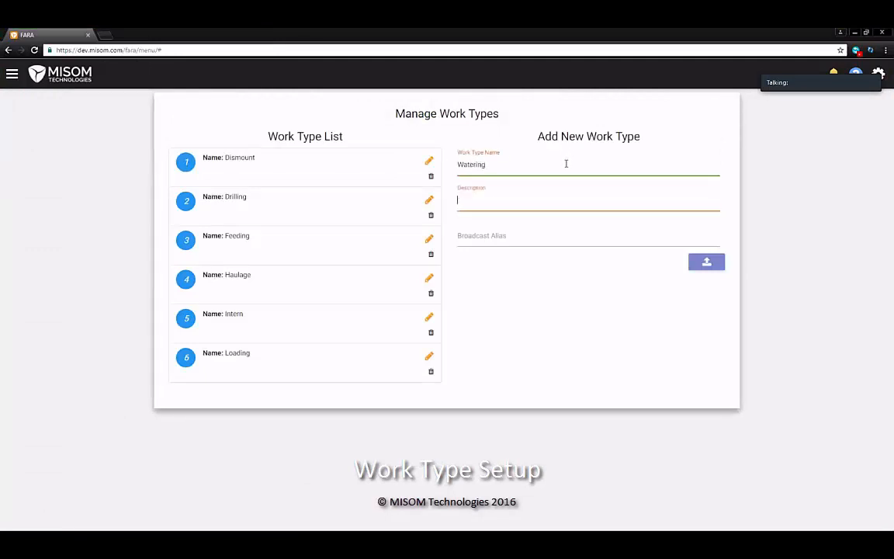
{"action": "type", "text": "Wetting the r"}
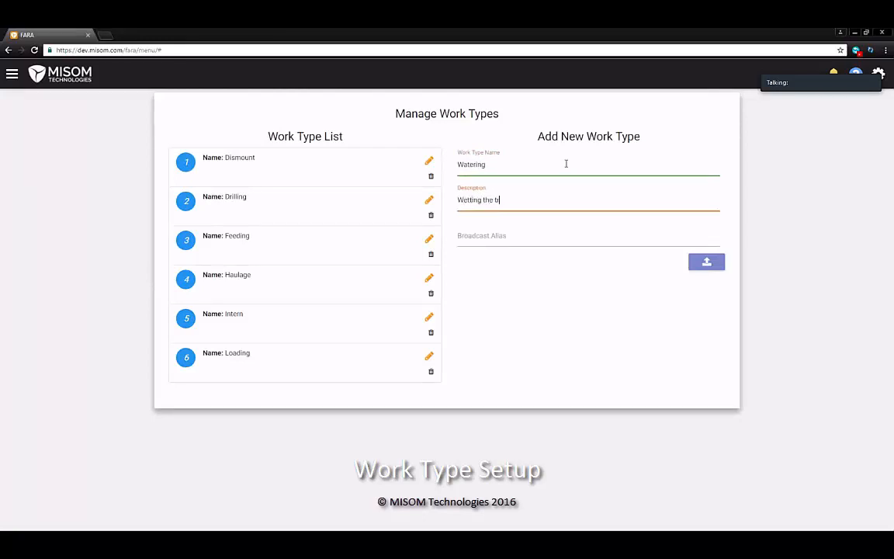
{"action": "type", "text": "oads"}
{"action": "key", "text": "Tab"}
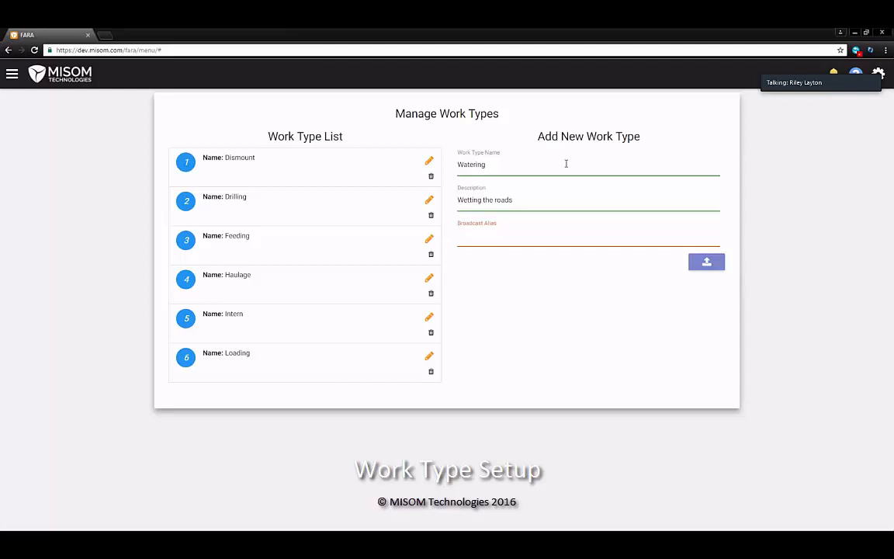
{"action": "type", "text": "Wa"}
{"action": "type", "text": "Truck"}
{"action": "left_click", "coordinate": [704, 263]}
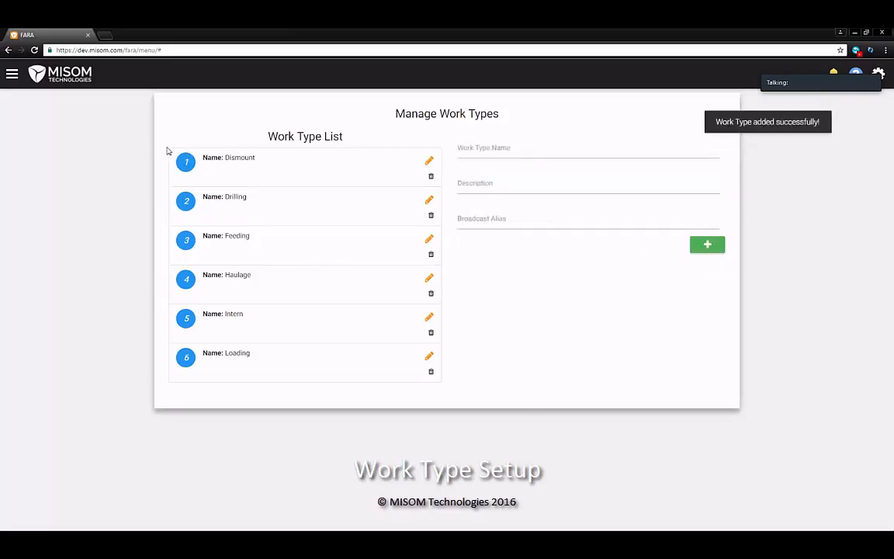
{"action": "left_click", "coordinate": [11, 76]}
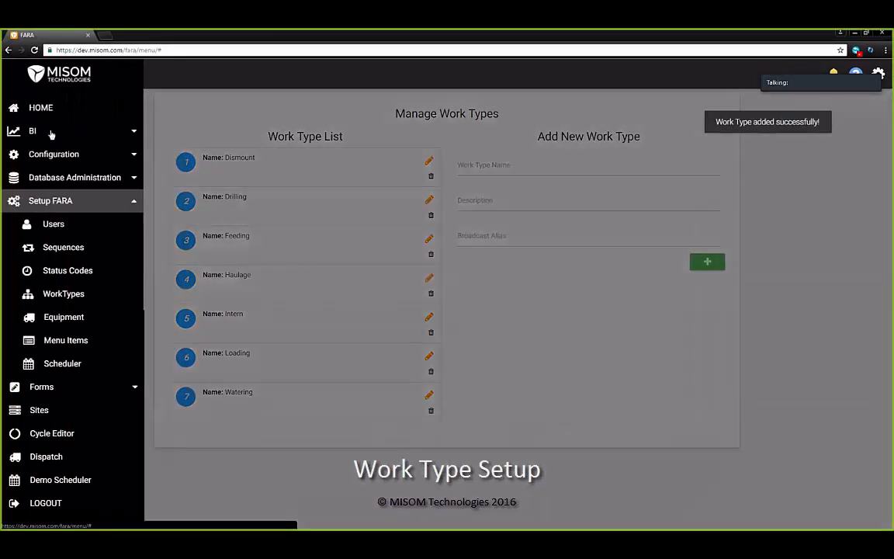
On the Sequences page, select the Watering work type
{"action": "left_click", "coordinate": [105, 247]}
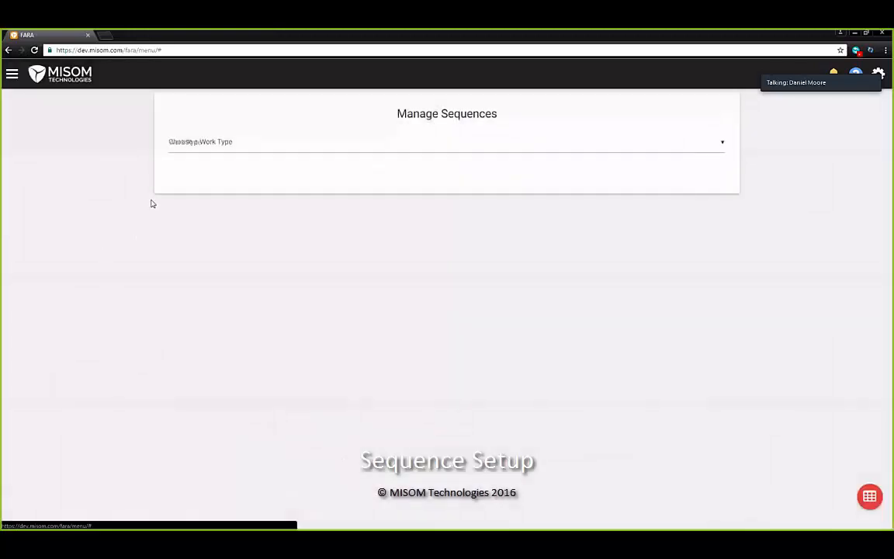
{"action": "left_click", "coordinate": [267, 144]}
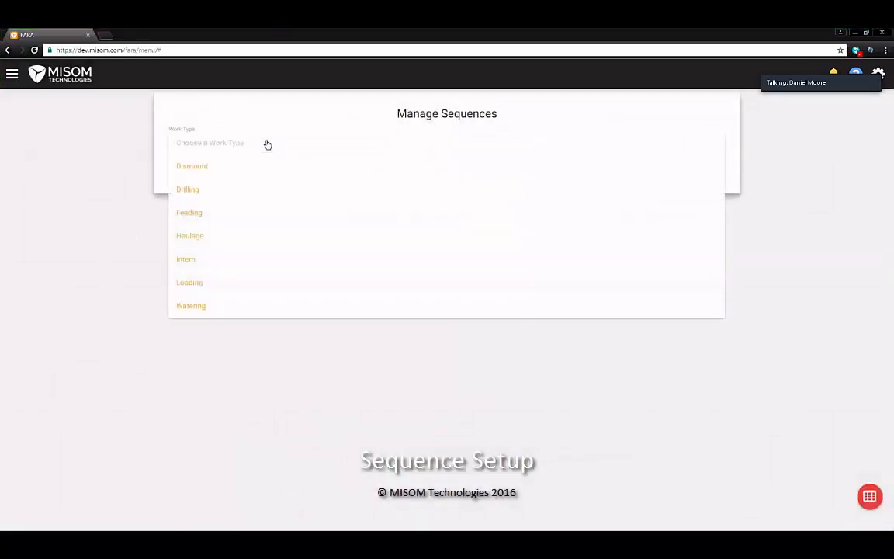
{"action": "left_click", "coordinate": [267, 144]}
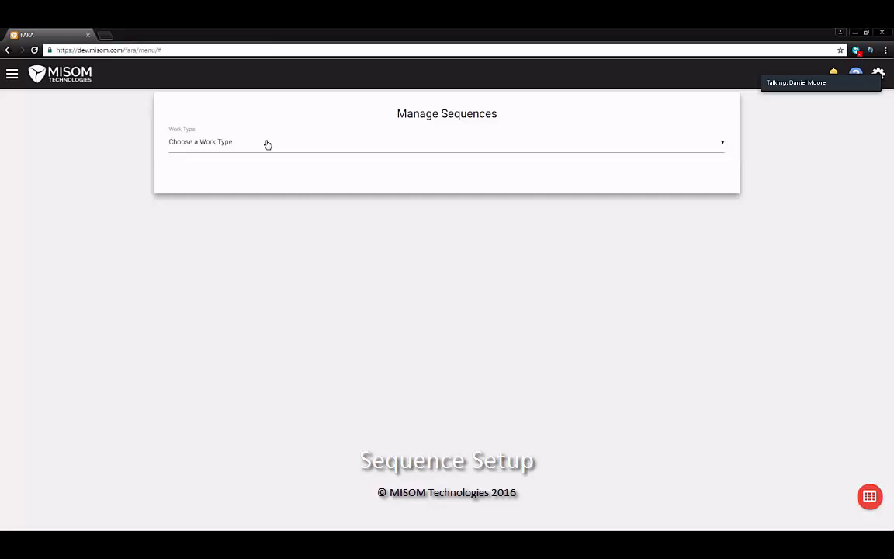
{"action": "left_click", "coordinate": [267, 143]}
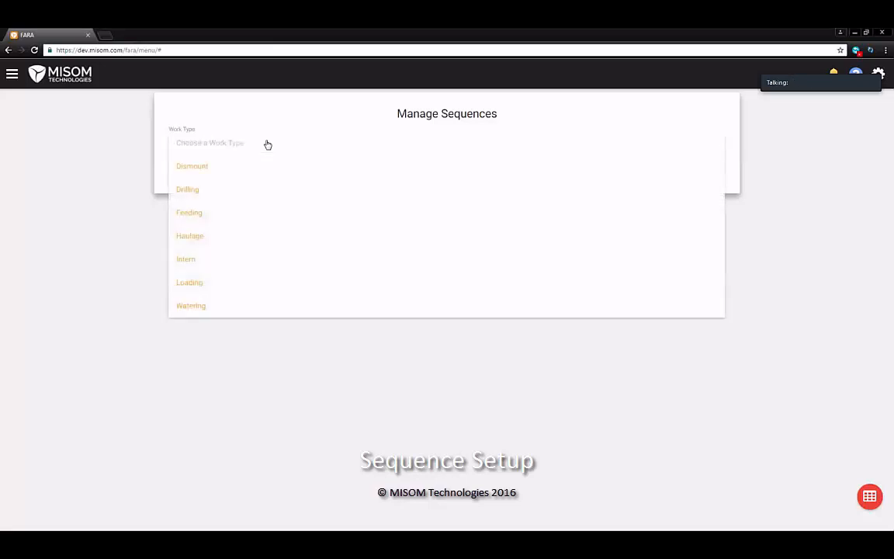
{"action": "left_click", "coordinate": [256, 307]}
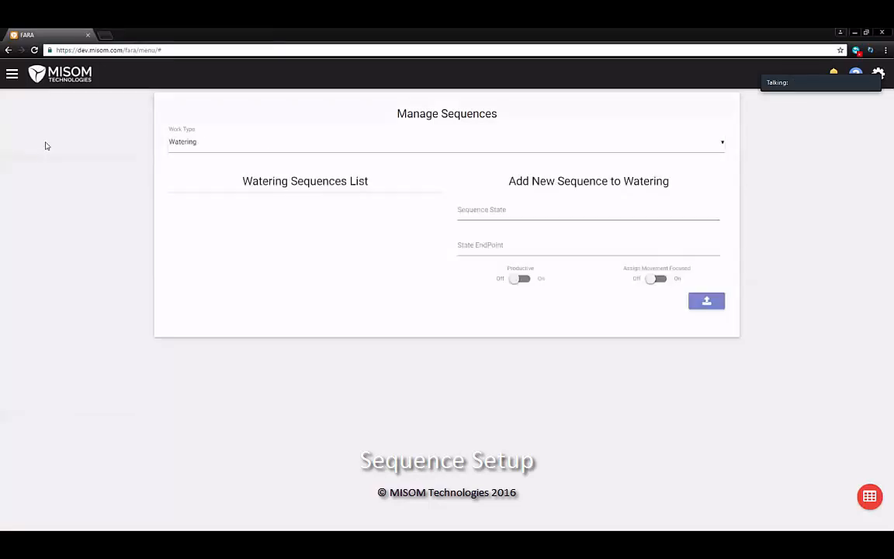
{"action": "left_click", "coordinate": [523, 215]}
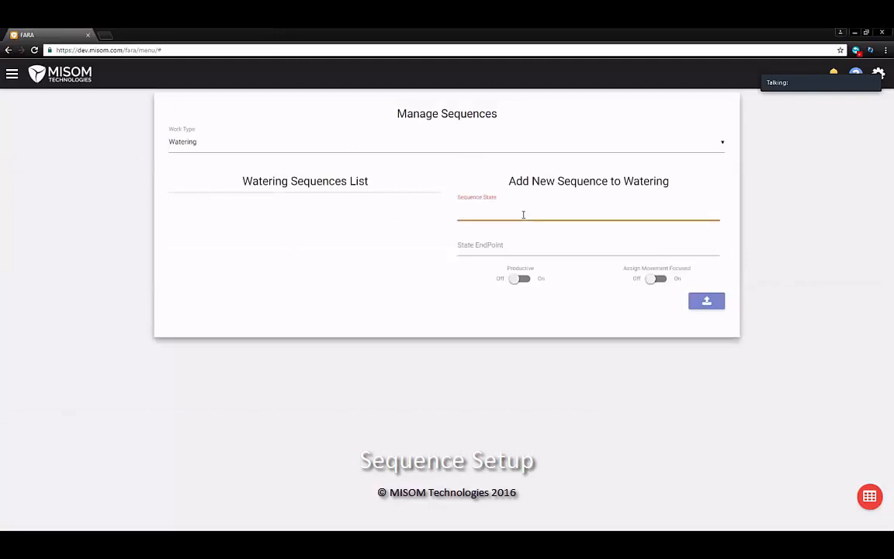
{"action": "left_click", "coordinate": [499, 248]}
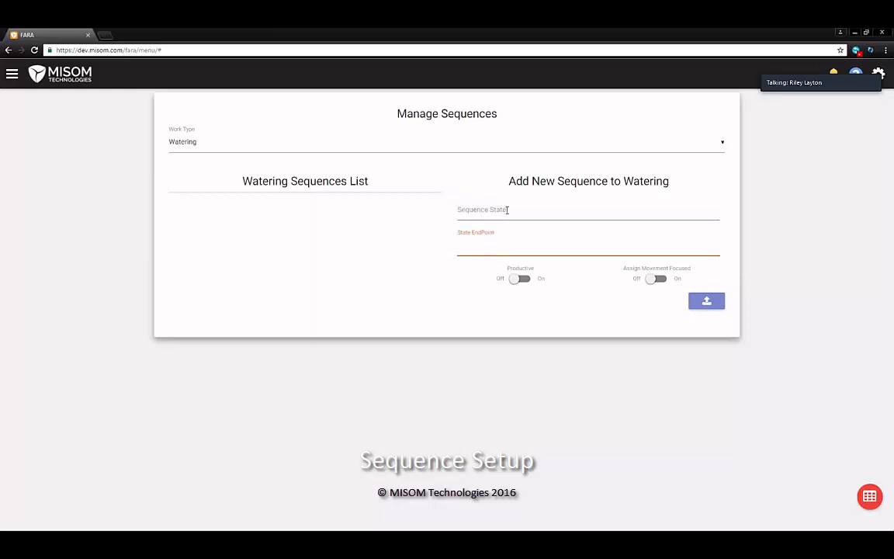
{"action": "left_click", "coordinate": [504, 211]}
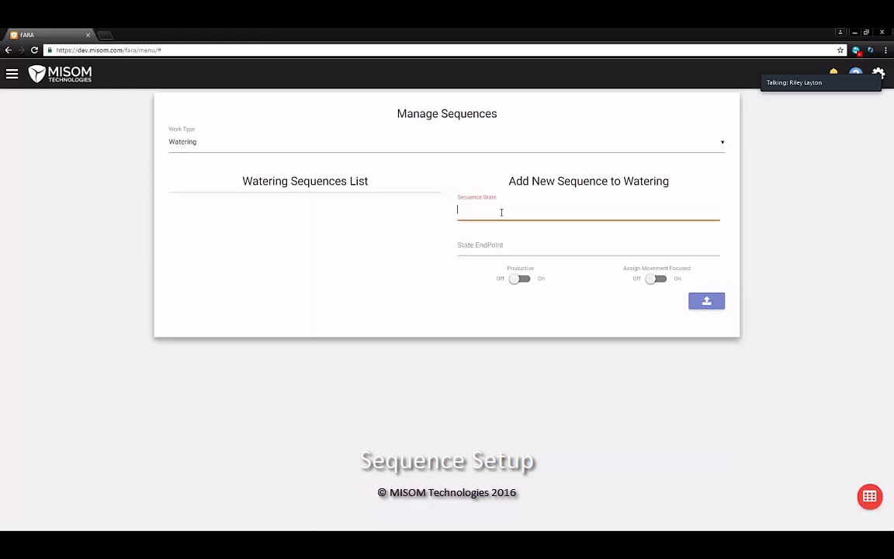
{"action": "left_click", "coordinate": [508, 248]}
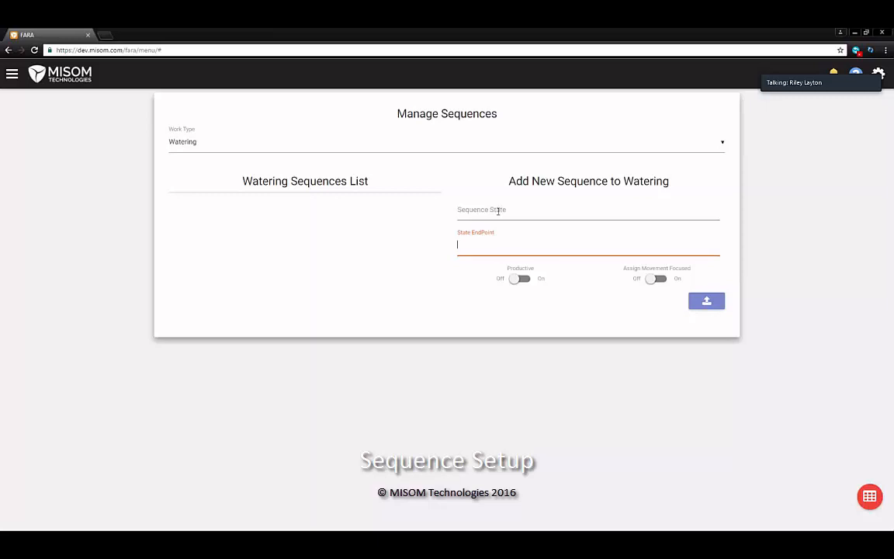
{"action": "left_click", "coordinate": [491, 215]}
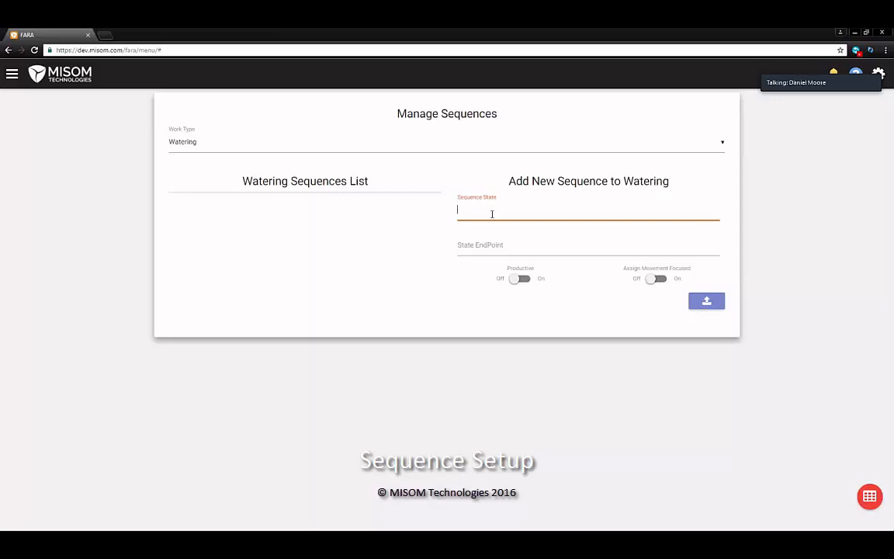
Add sequence Traveling, ending at Arrive at Water tank, with movement focus turned on
{"action": "type", "text": "Trab"}
{"action": "type", "text": "veling"}
{"action": "key", "text": "Tab"}
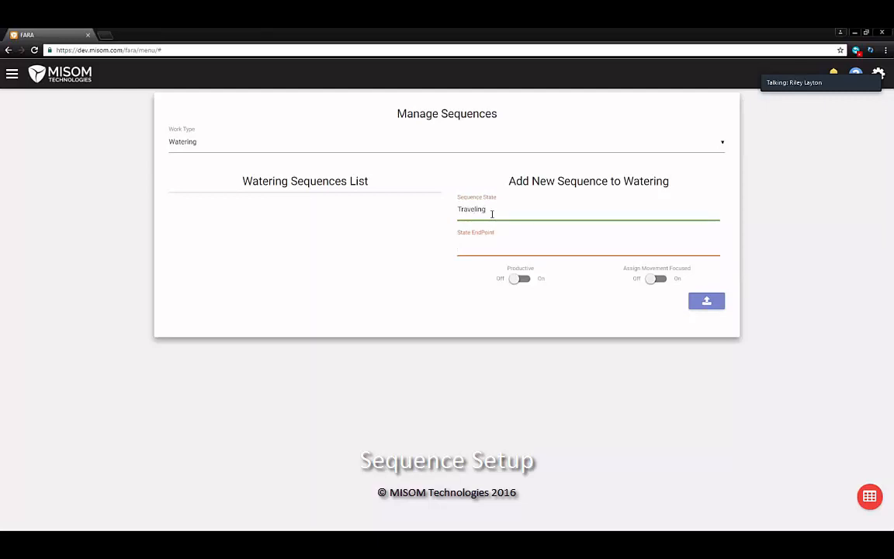
{"action": "type", "text": "Ta"}
{"action": "key", "text": "BackSpace"}
{"action": "key", "text": "BackSpace"}
{"action": "key", "text": "BackSpace"}
{"action": "type", "text": "An"}
{"action": "key", "text": "BackSpace"}
{"action": "type", "text": "nk"}
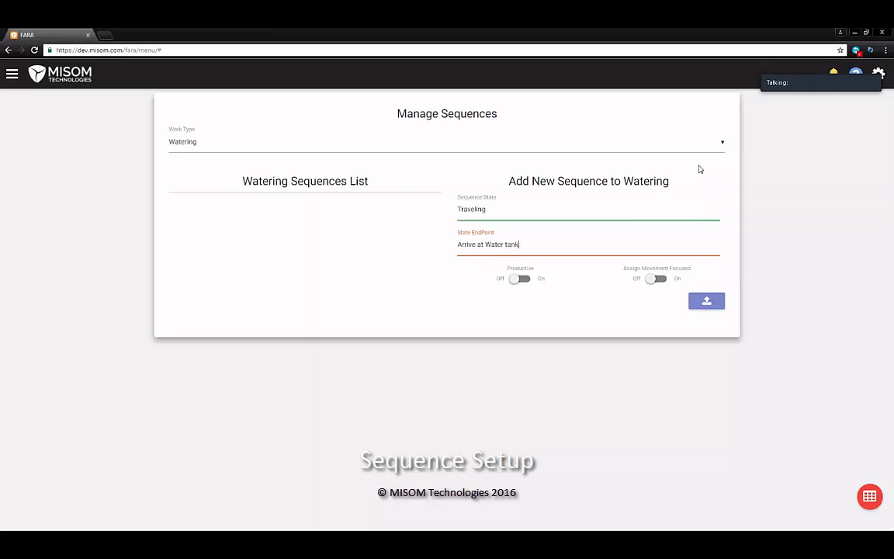
{"action": "left_click", "coordinate": [658, 279]}
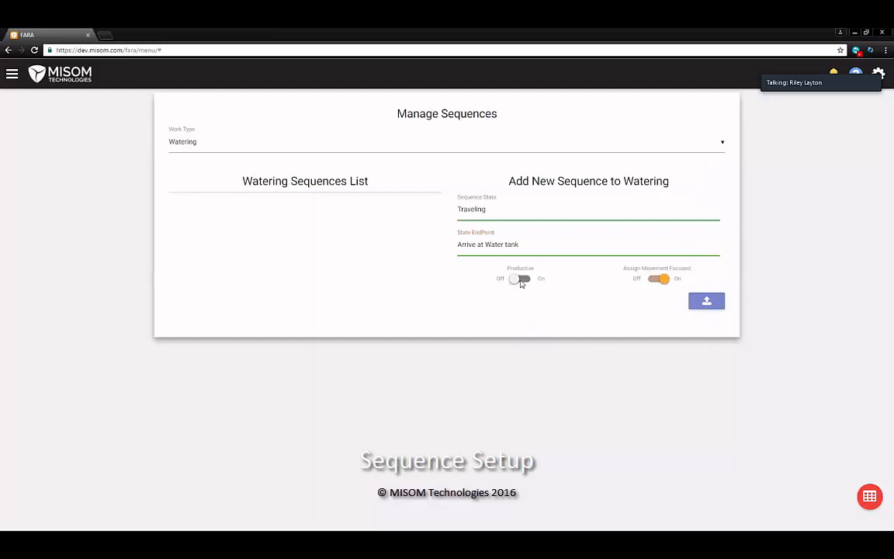
{"action": "left_click", "coordinate": [710, 303]}
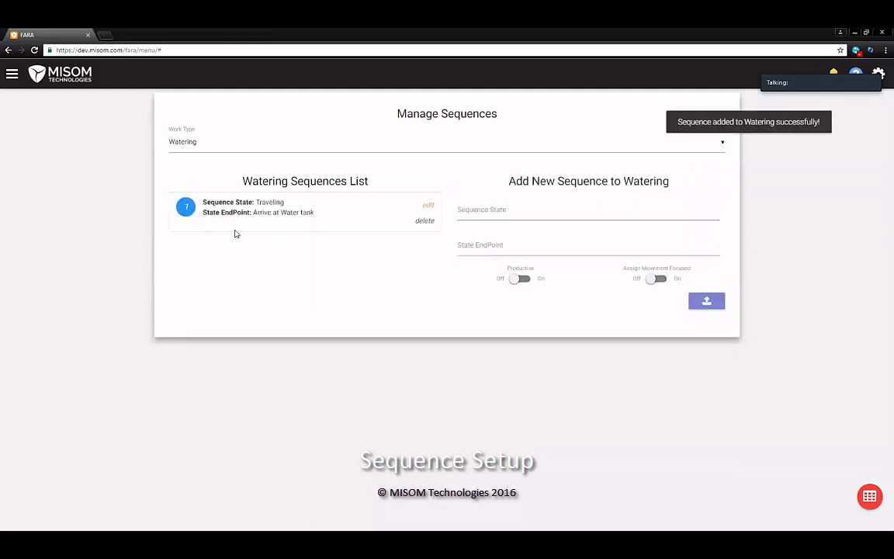
{"action": "left_click", "coordinate": [466, 209]}
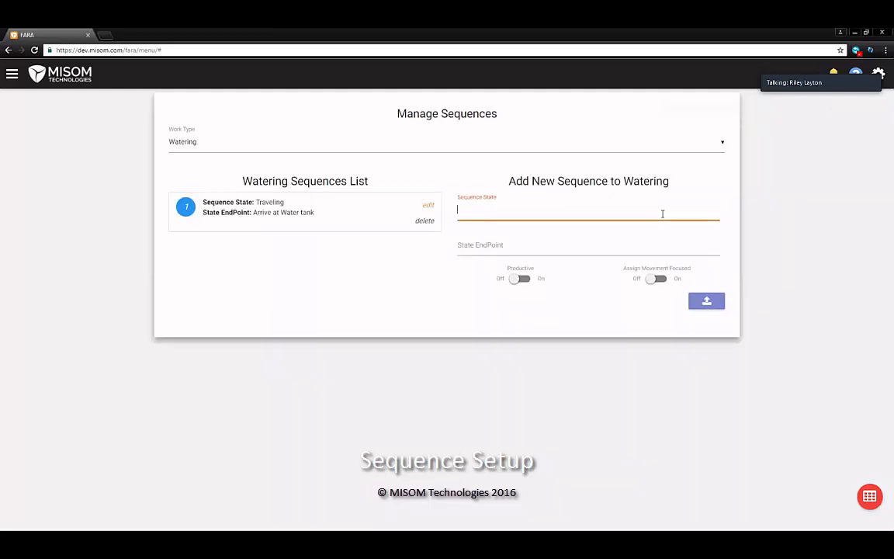
Add sequence 'Taking on water' with endpoint 'Begin Watering' to Watering
{"action": "type", "text": "Taking on water"}
{"action": "key", "text": "Tab"}
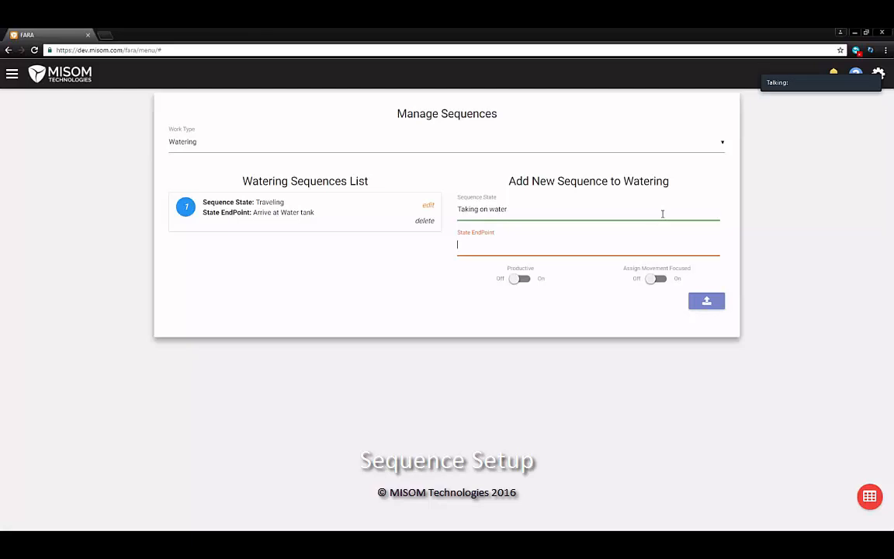
{"action": "type", "text": "Watering"}
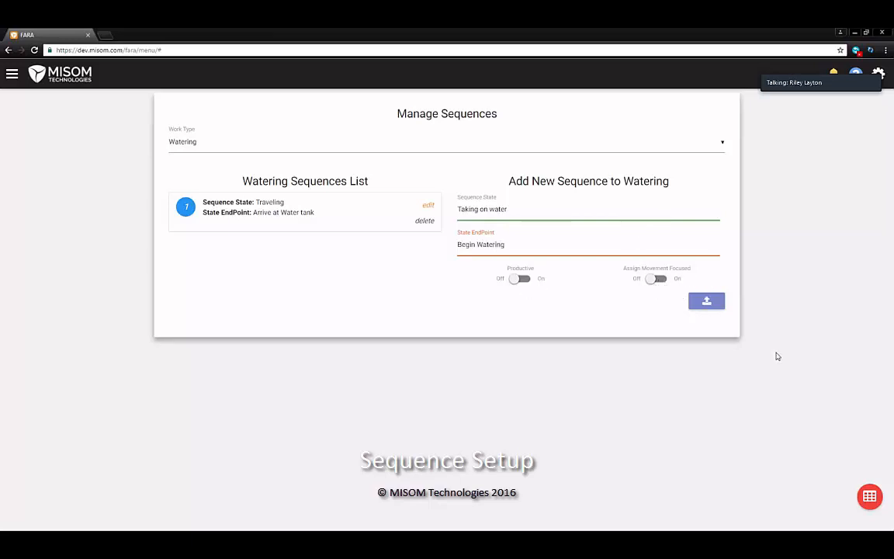
{"action": "left_click", "coordinate": [712, 302]}
{"action": "left_click", "coordinate": [540, 212]}
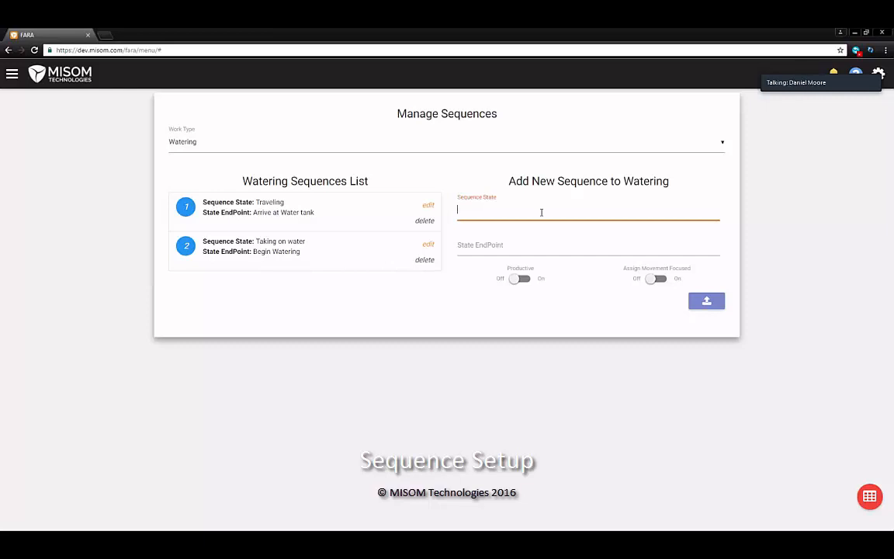
Add sequence Watering ending at End Watering, marked productive and movement-focused
{"action": "type", "text": "Watering"}
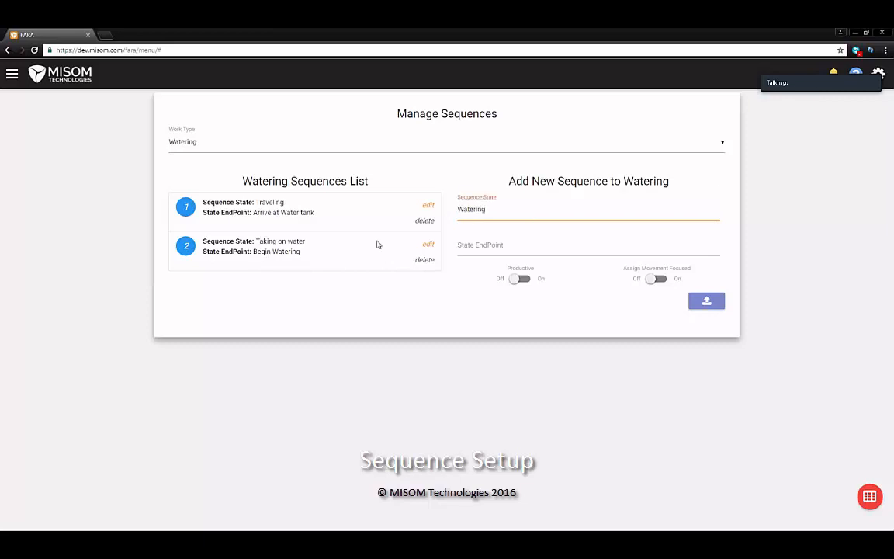
{"action": "key", "text": "Tab"}
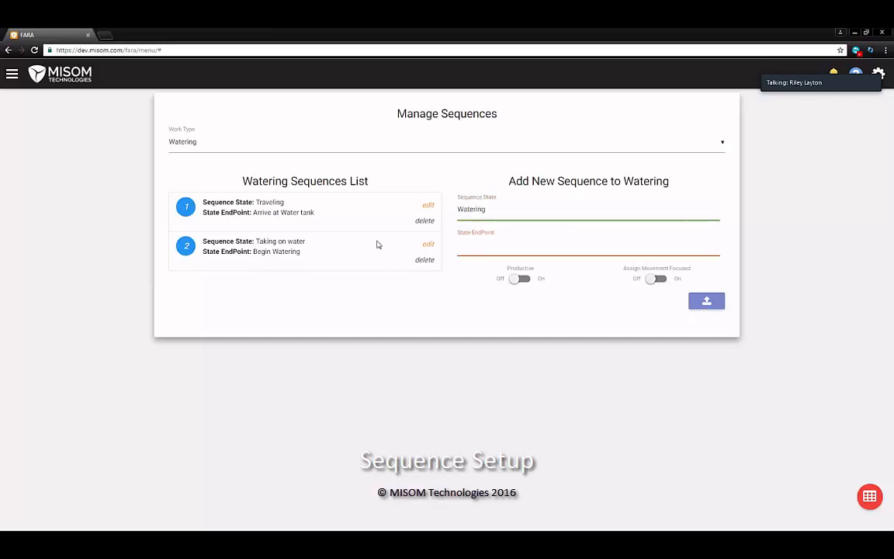
{"action": "type", "text": "End "}
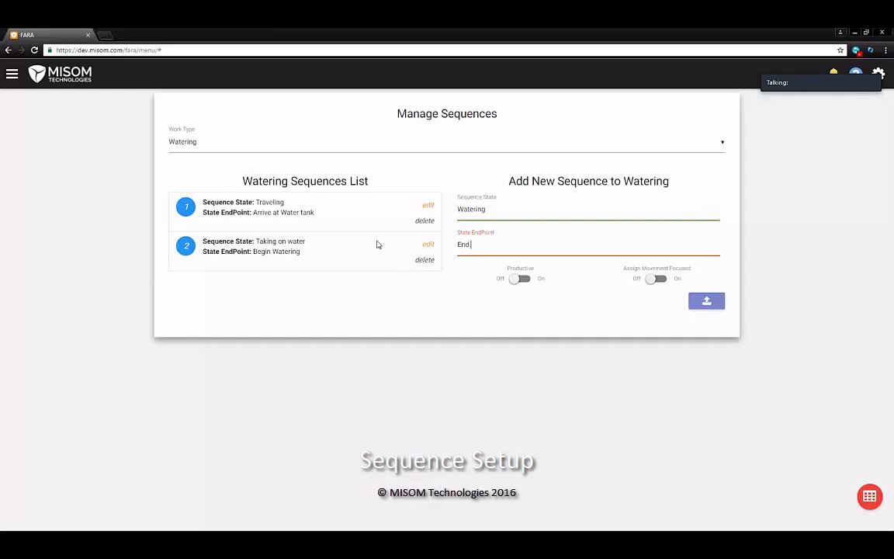
{"action": "type", "text": "Watering"}
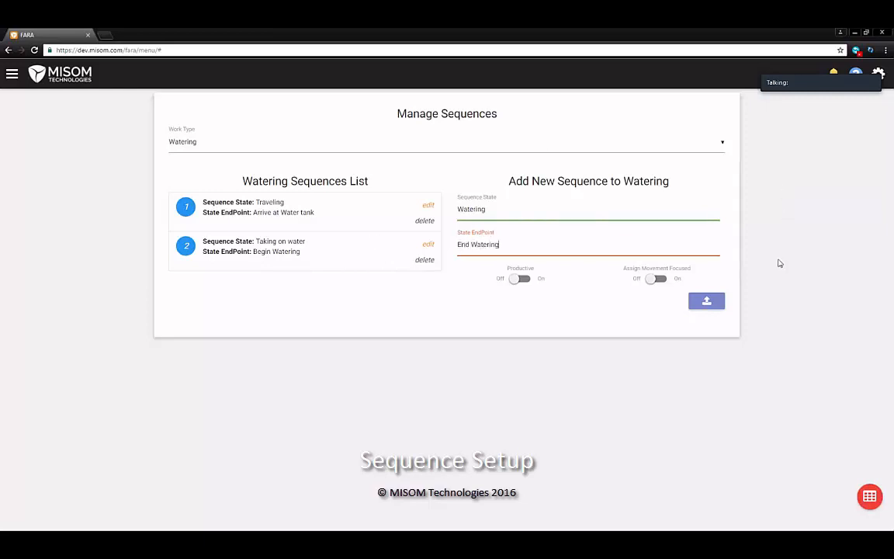
{"action": "left_click", "coordinate": [514, 281]}
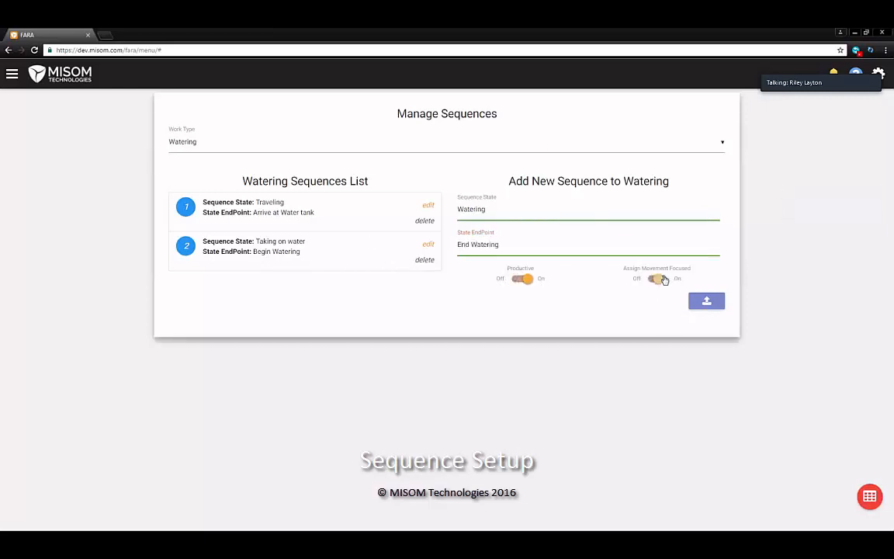
{"action": "left_click", "coordinate": [659, 278]}
{"action": "left_click", "coordinate": [715, 304]}
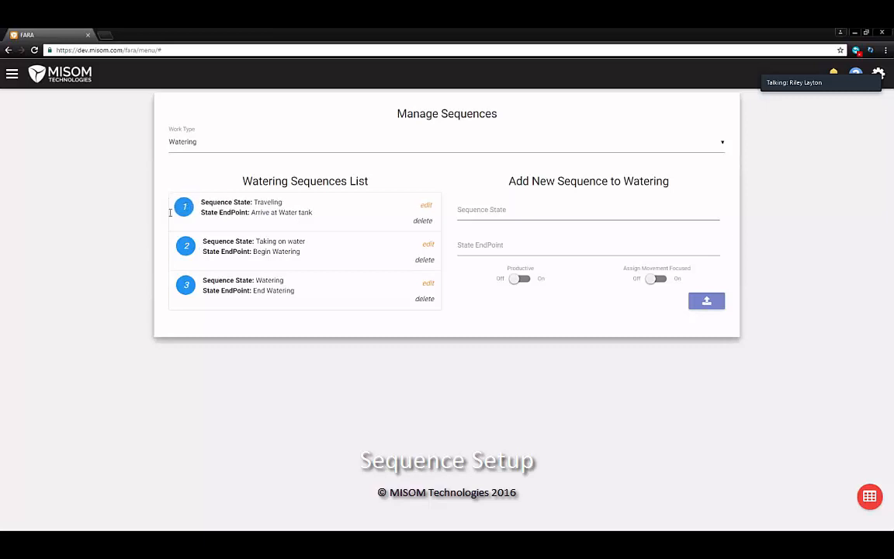
Move Traveling below Taking on water and save the new sequence order
{"action": "mouse_move", "coordinate": [190, 205]}
{"action": "left_mouse_down"}
{"action": "mouse_move", "coordinate": [179, 254]}
{"action": "mouse_move", "coordinate": [180, 205]}
{"action": "left_mouse_up"}
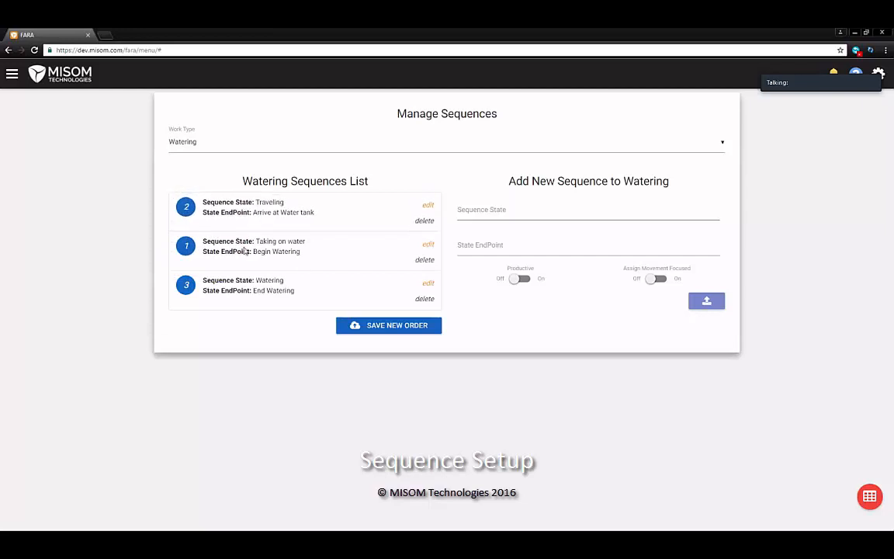
{"action": "left_click", "coordinate": [400, 326]}
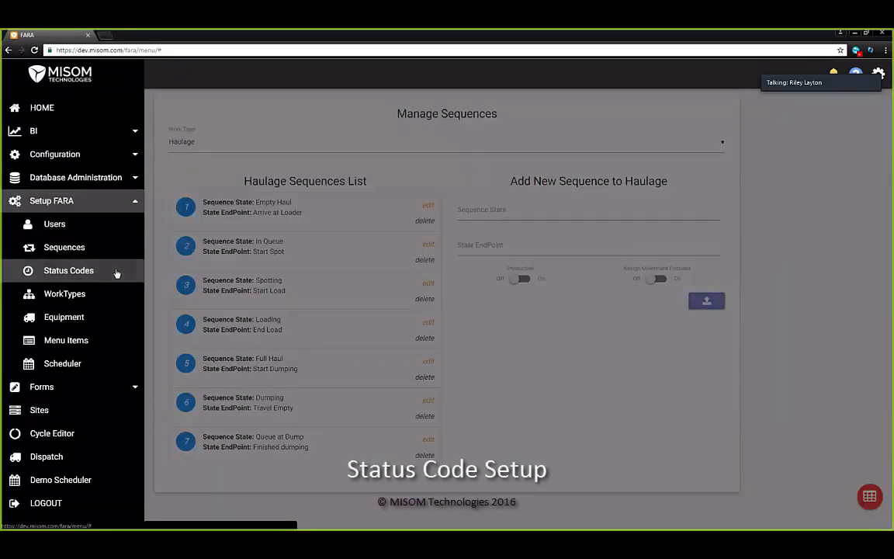
Open Status Codes and group the codes by the Work Type column
{"action": "left_click", "coordinate": [116, 272]}
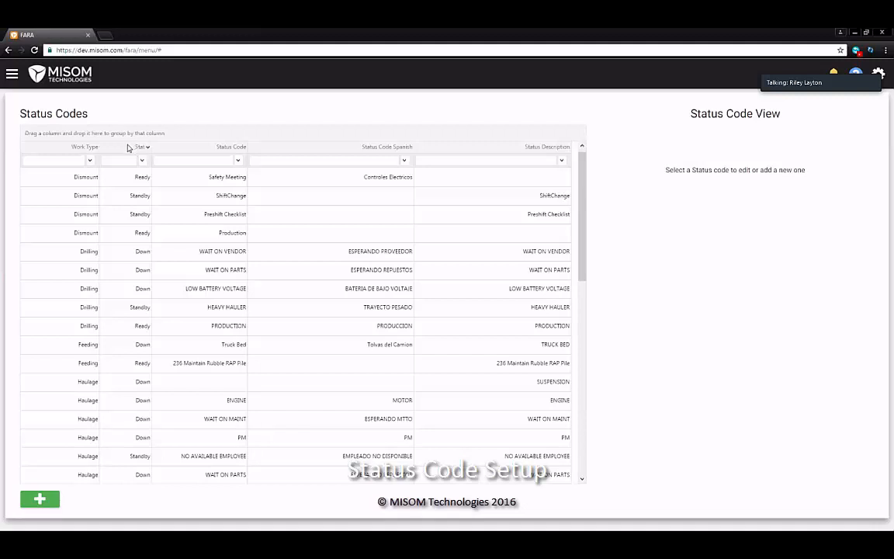
{"action": "left_click_drag", "start_coordinate": [89, 147], "coordinate": [74, 128]}
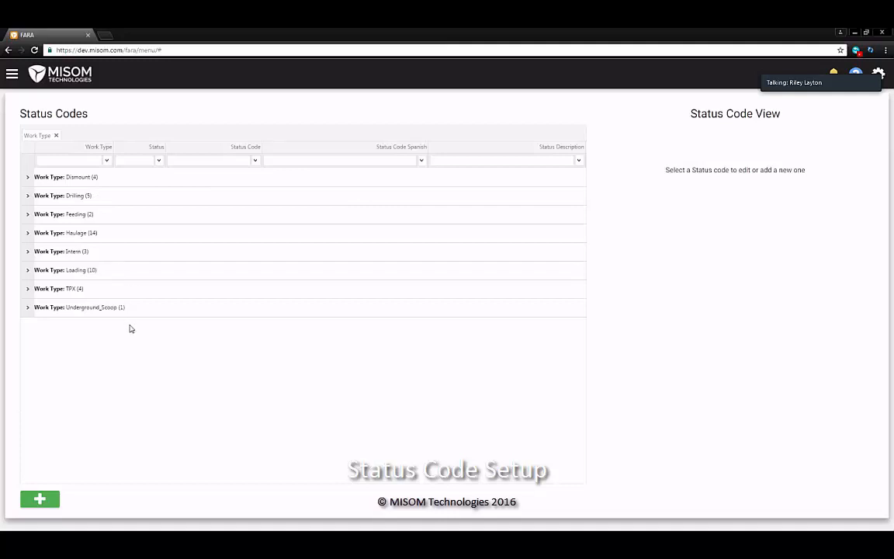
Start a new status code for the Watering work type with status Ready
{"action": "left_click", "coordinate": [41, 501]}
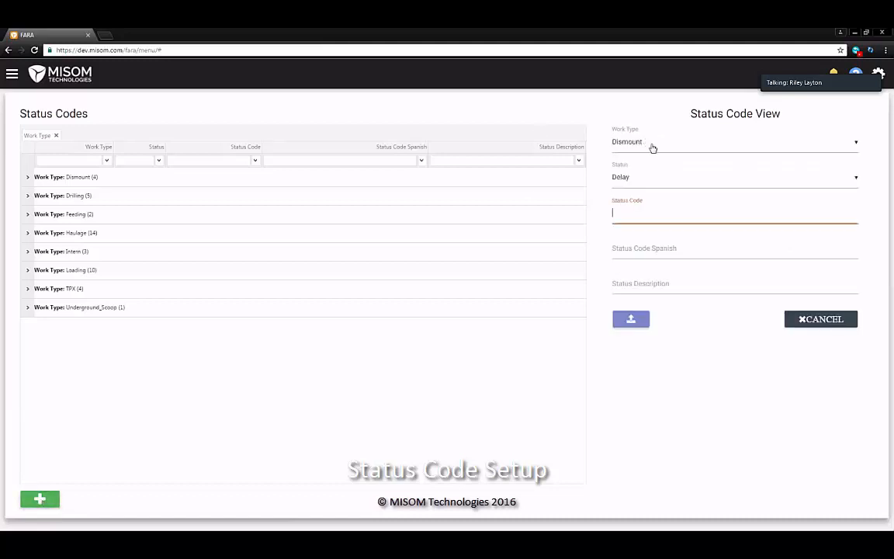
{"action": "left_click", "coordinate": [657, 148]}
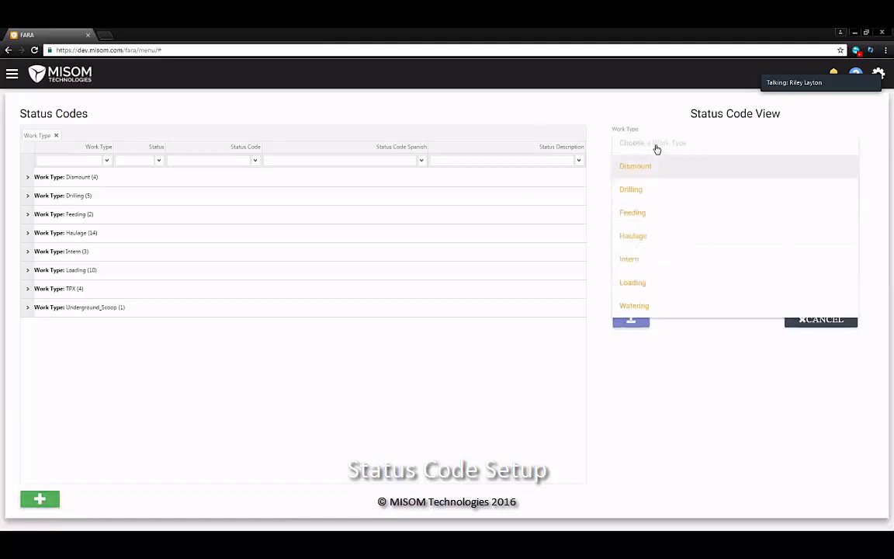
{"action": "left_click", "coordinate": [662, 305]}
{"action": "left_click", "coordinate": [661, 176]}
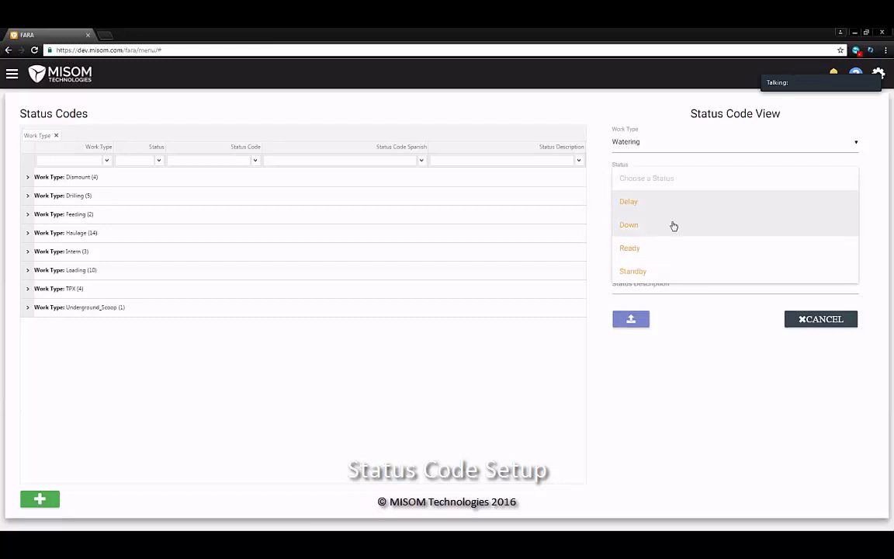
{"action": "left_click", "coordinate": [690, 251]}
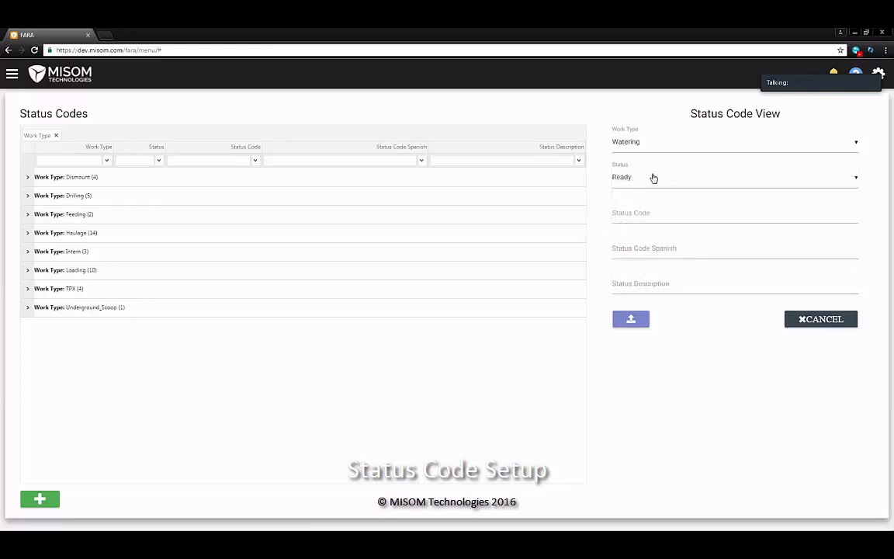
{"action": "left_click", "coordinate": [672, 212]}
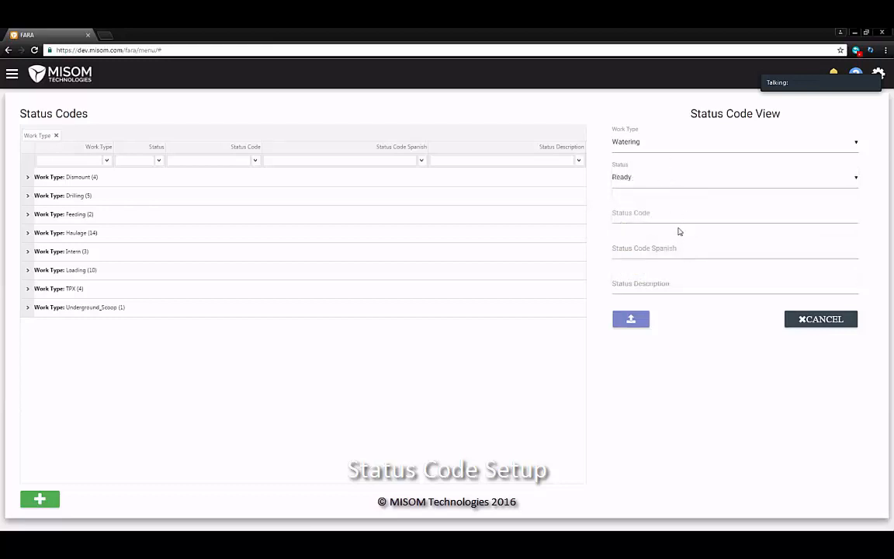
{"action": "left_click", "coordinate": [635, 179]}
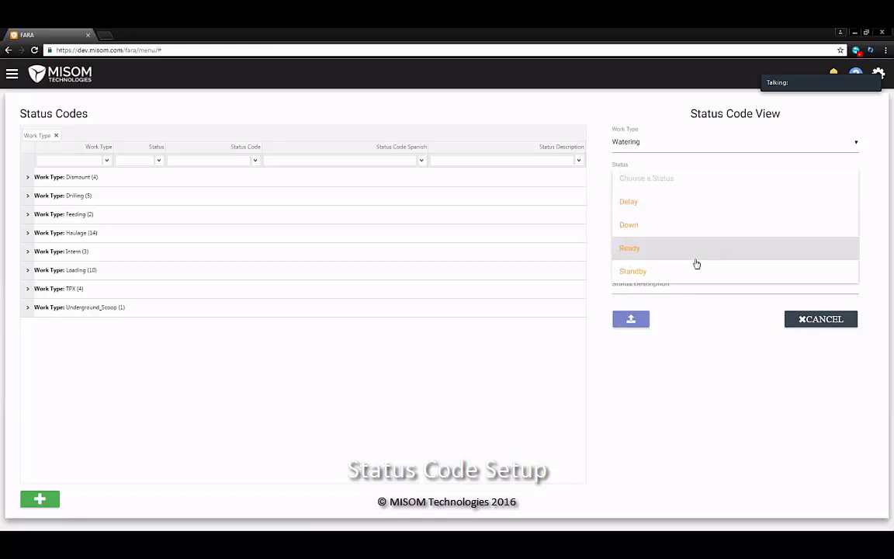
{"action": "left_click", "coordinate": [664, 246]}
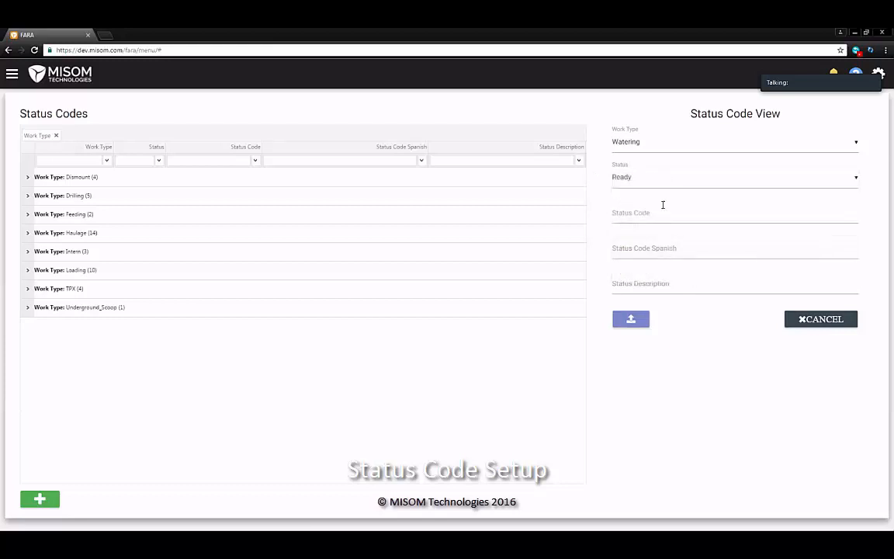
Enter Production as both the status code and its description, and save it
{"action": "left_click", "coordinate": [662, 212]}
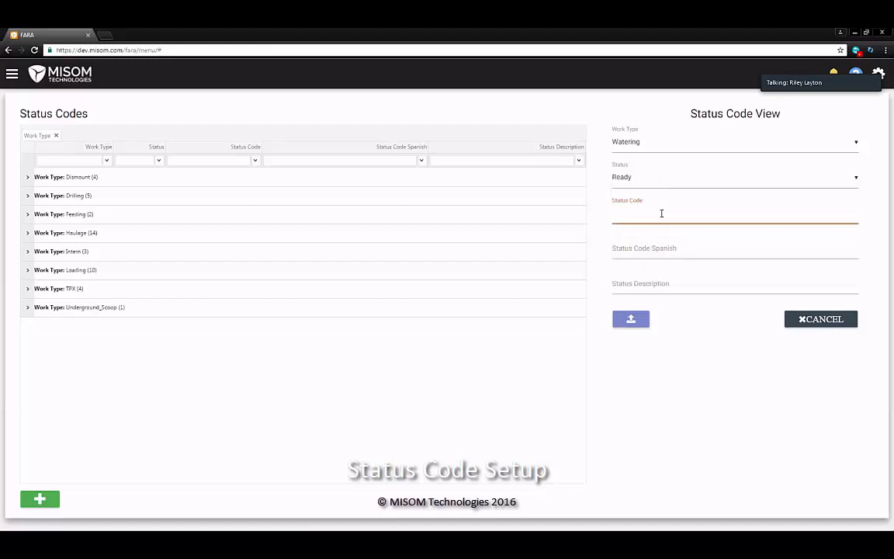
{"action": "type", "text": "Production"}
{"action": "left_click", "coordinate": [663, 237]}
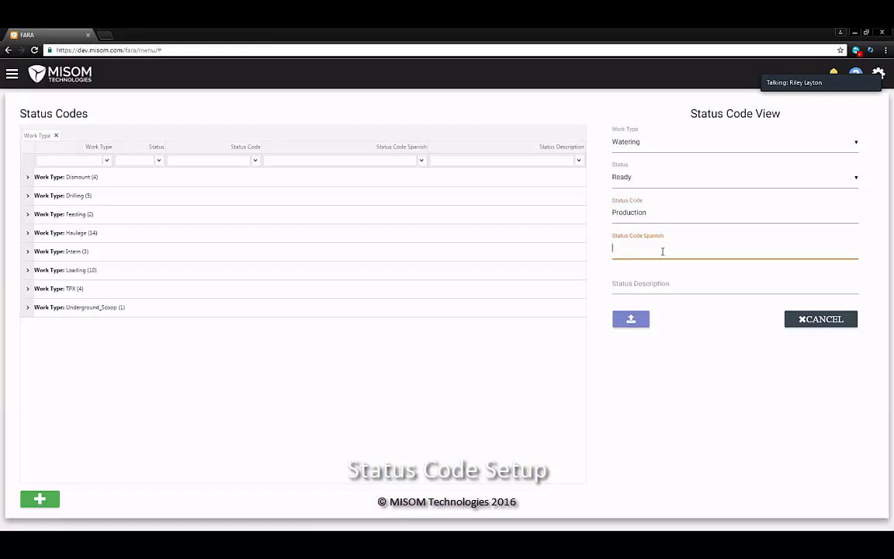
{"action": "left_click", "coordinate": [709, 289]}
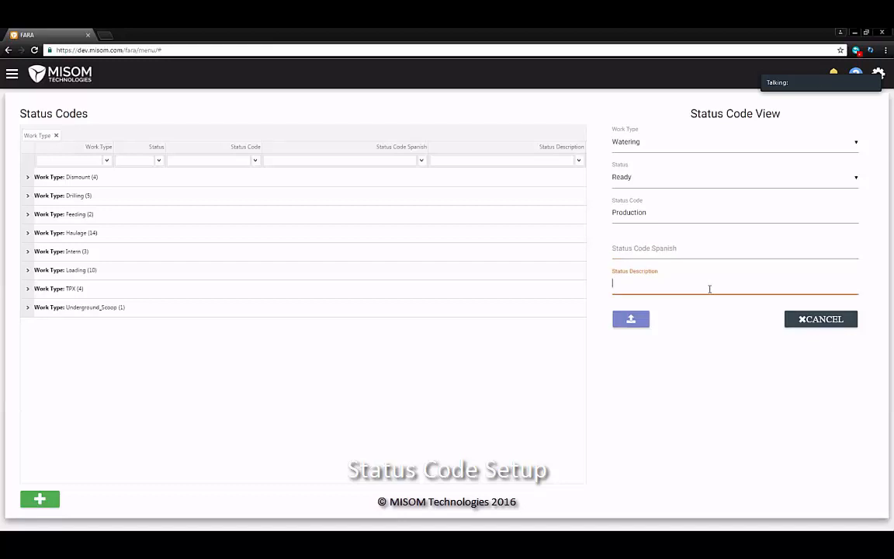
{"action": "type", "text": "Production"}
{"action": "left_click", "coordinate": [627, 321]}
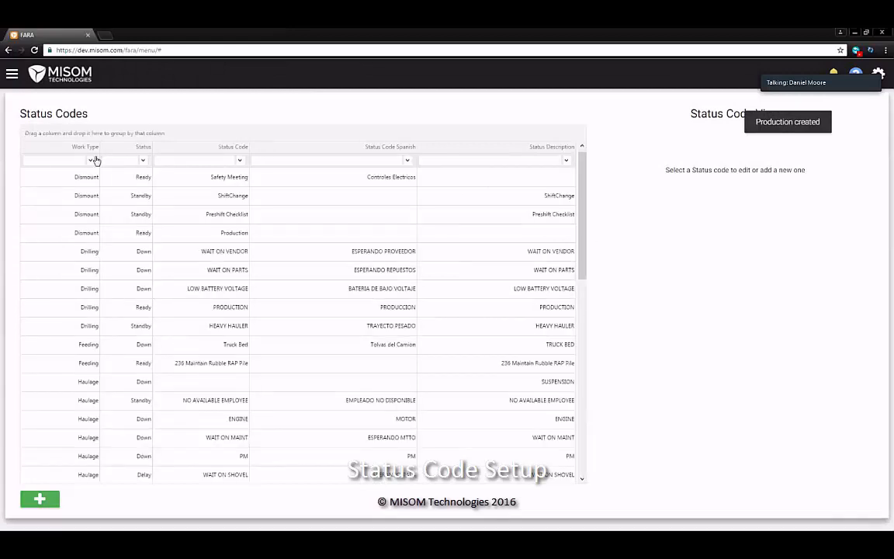
Create a Watering status code with Delay status and description Lunch/Breaks
{"action": "left_click", "coordinate": [40, 501]}
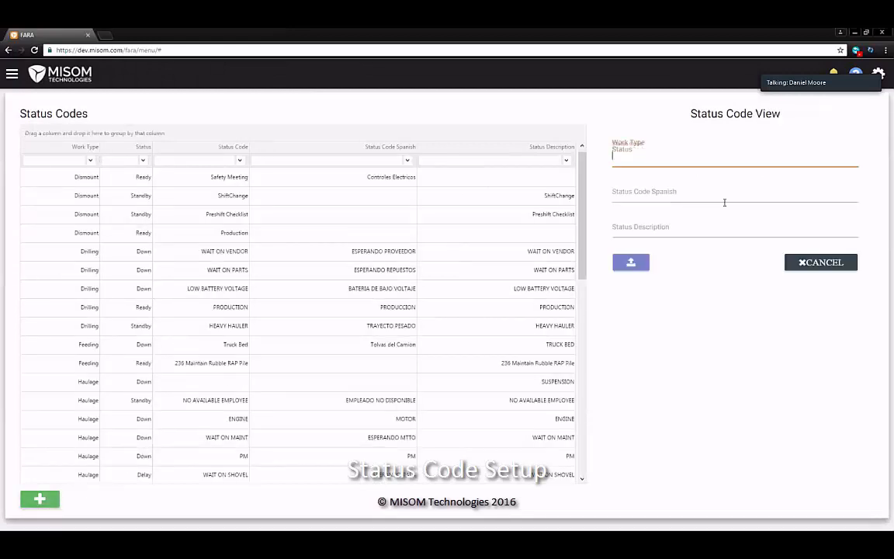
{"action": "left_click", "coordinate": [681, 144]}
{"action": "left_click", "coordinate": [672, 306]}
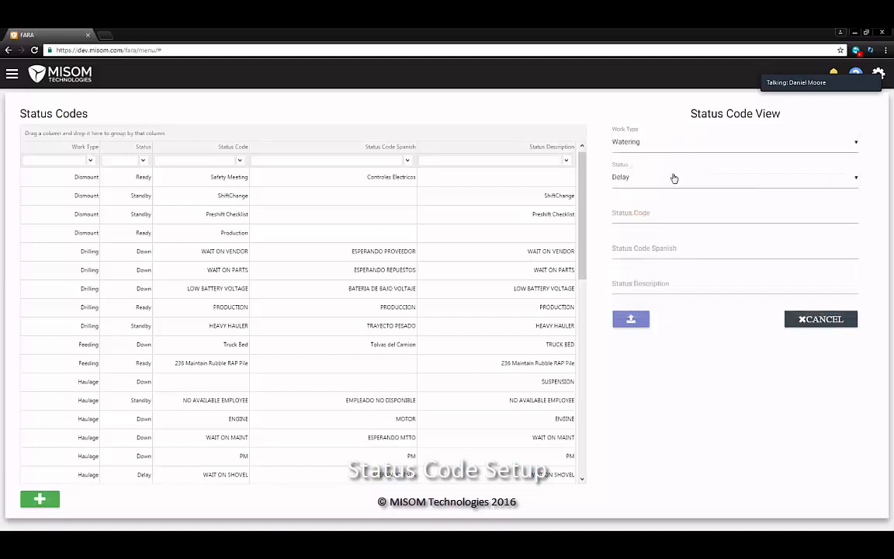
{"action": "left_click", "coordinate": [668, 179]}
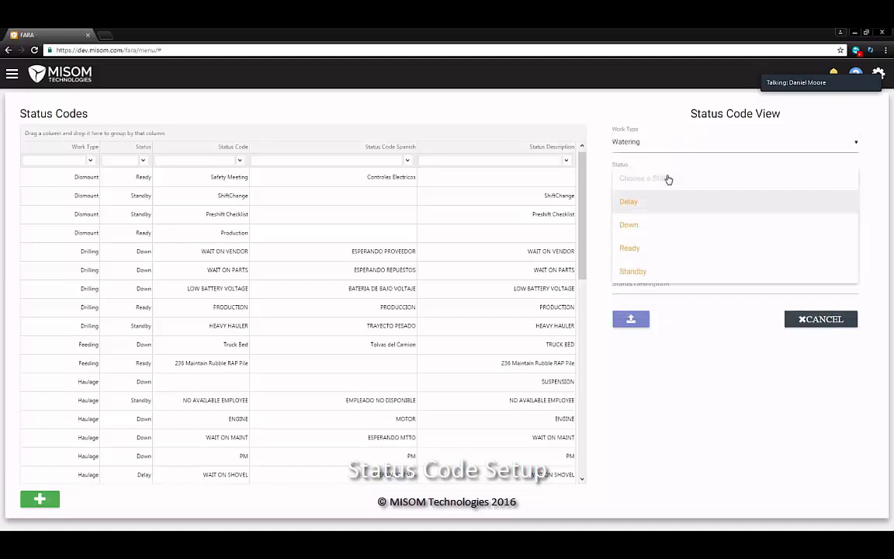
{"action": "left_click", "coordinate": [676, 201]}
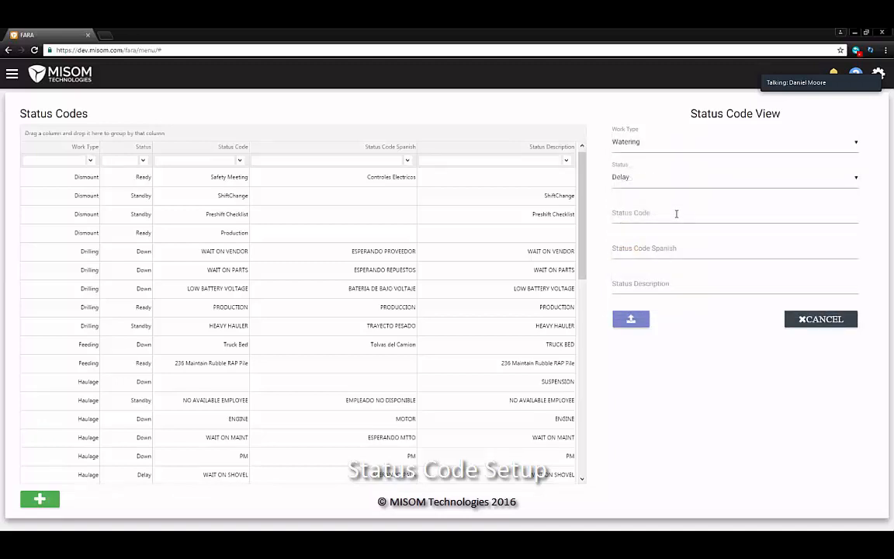
{"action": "left_click", "coordinate": [676, 213]}
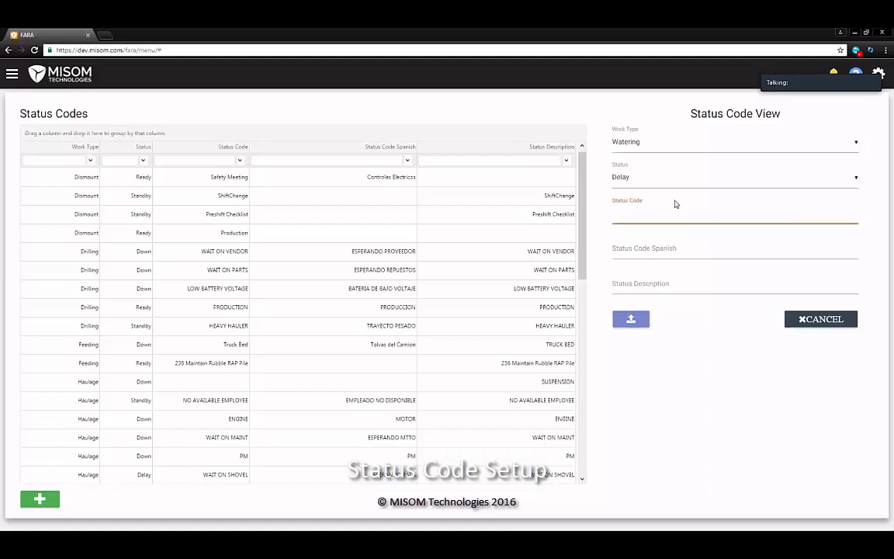
{"action": "type", "text": "Lunch/Breaks"}
{"action": "left_click", "coordinate": [654, 277]}
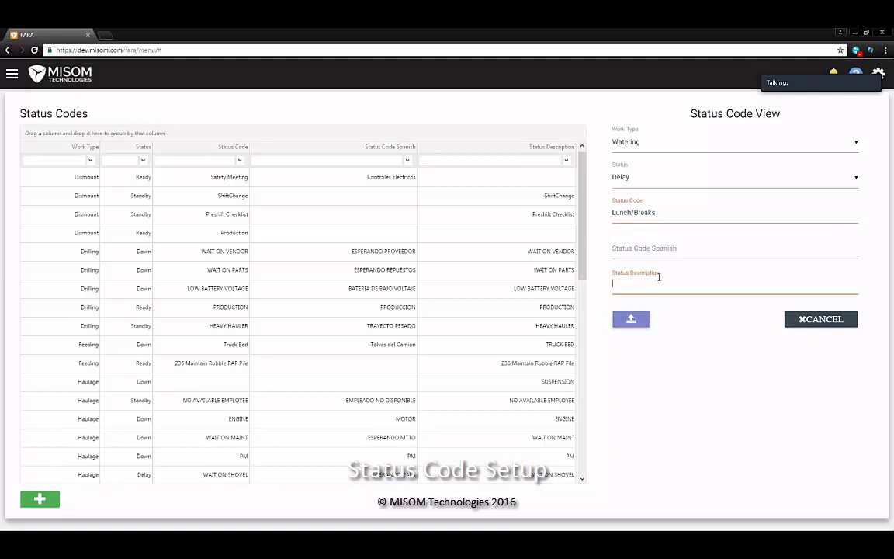
{"action": "type", "text": "Lunch/Breaks"}
{"action": "left_click", "coordinate": [630, 319]}
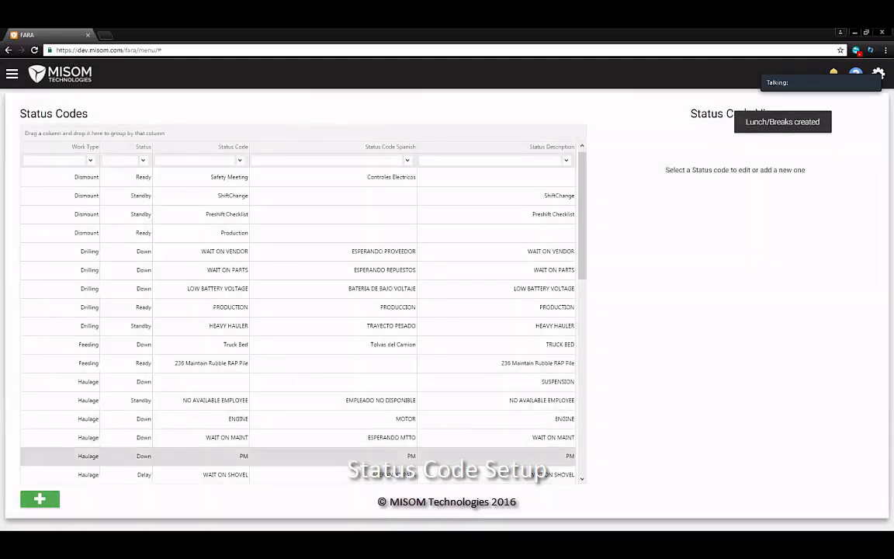
Create a Down status code named 'Equipment breakdown' assigned to the Watering work type
{"action": "left_click", "coordinate": [39, 499]}
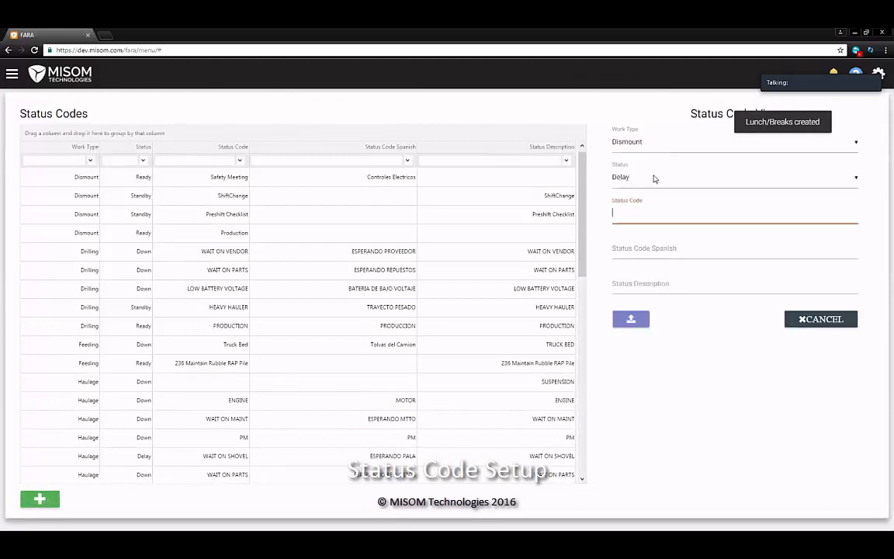
{"action": "left_click", "coordinate": [658, 178]}
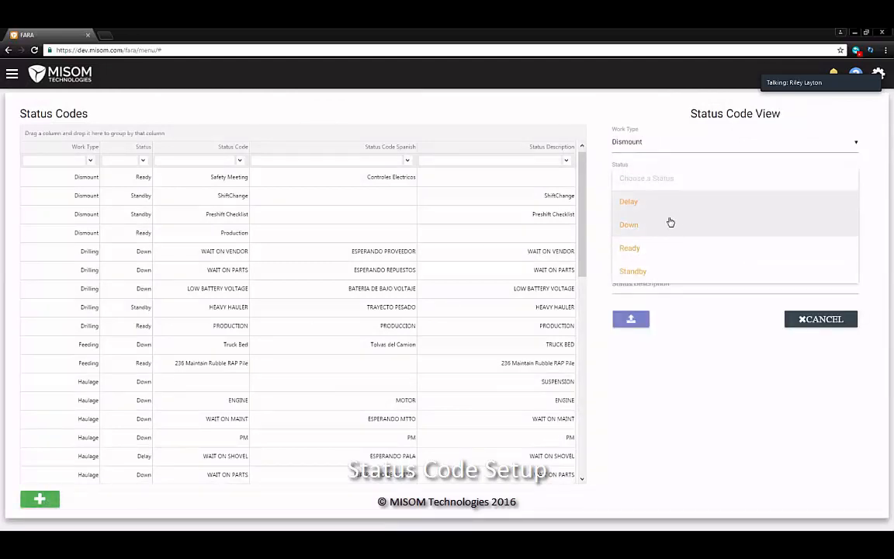
{"action": "left_click", "coordinate": [670, 223]}
{"action": "left_click", "coordinate": [659, 214]}
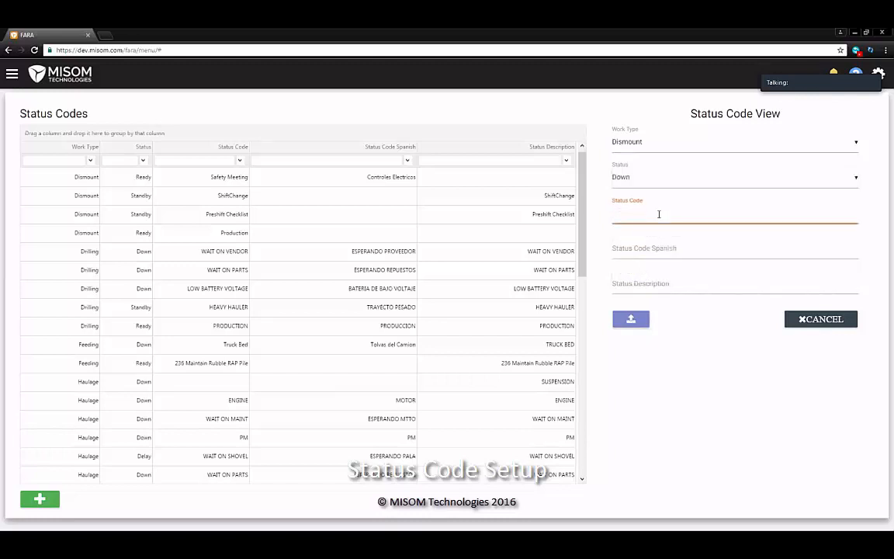
{"action": "type", "text": "Equipment breakdown"}
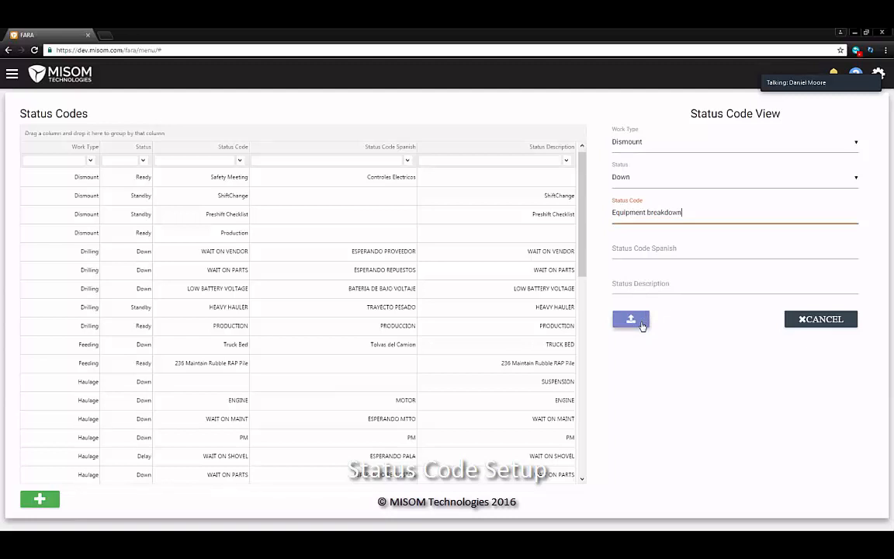
{"action": "left_click", "coordinate": [680, 147]}
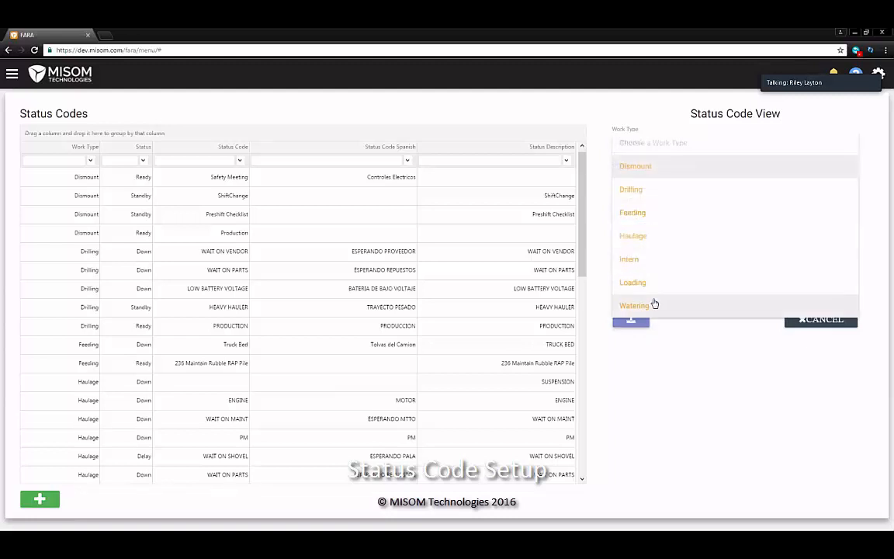
{"action": "left_click", "coordinate": [652, 305]}
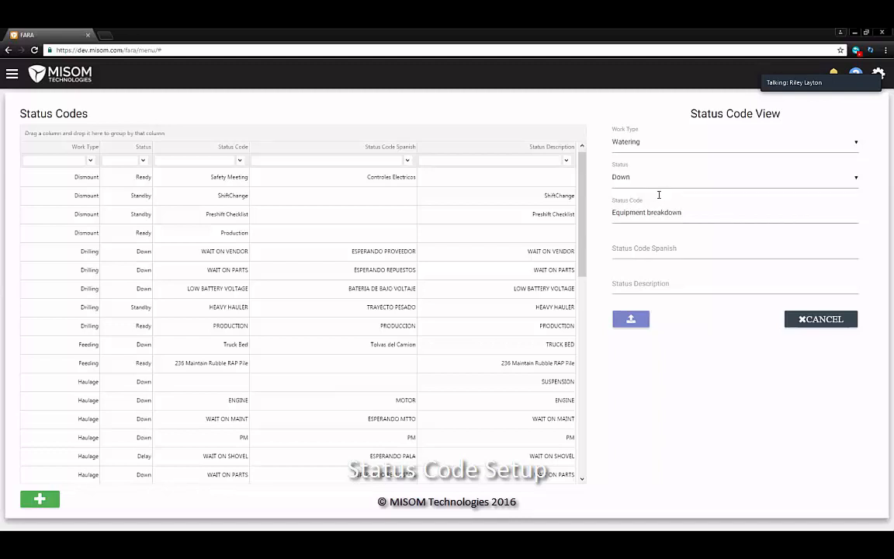
{"action": "left_click", "coordinate": [632, 319]}
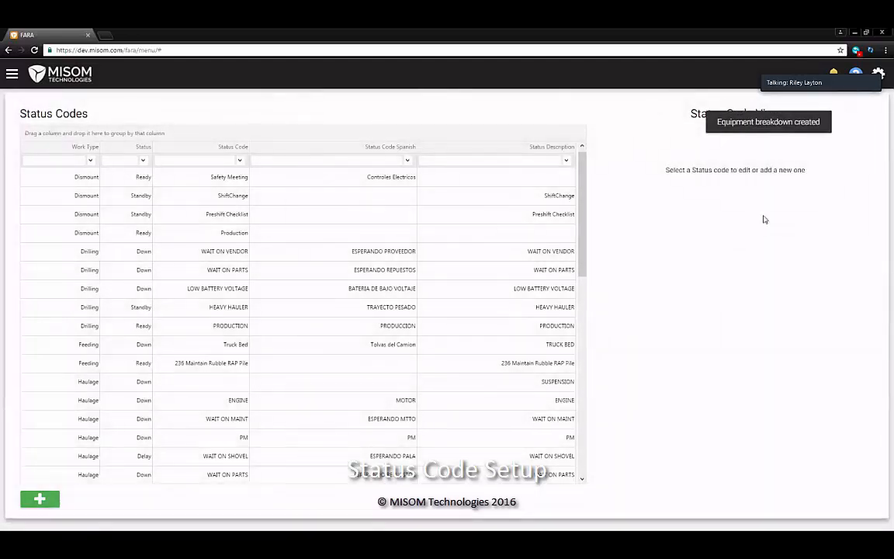
Group the status codes by Work Type and check Watering's three codes
{"action": "scroll", "coordinate": [101, 260], "scroll_direction": "down", "scroll_amount": 3}
{"action": "scroll", "coordinate": [124, 264], "scroll_direction": "up", "scroll_amount": 3}
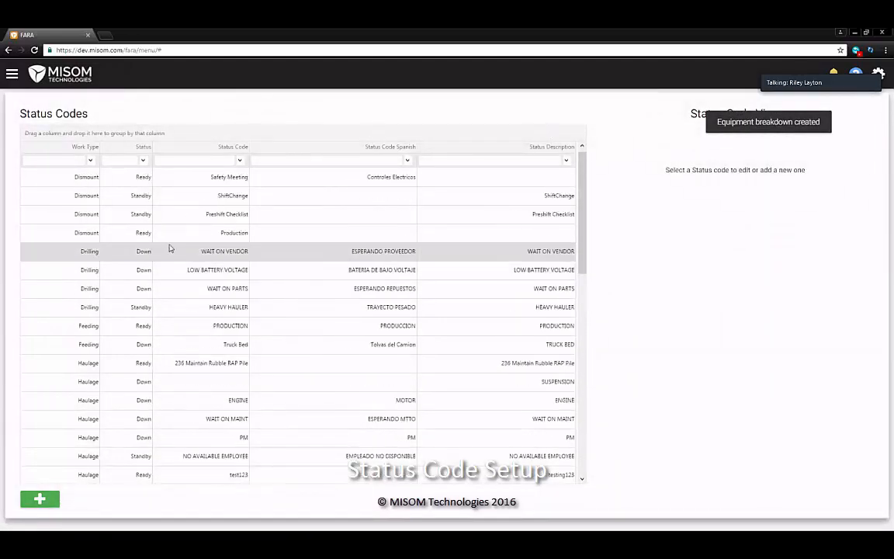
{"action": "left_click_drag", "start_coordinate": [92, 147], "coordinate": [74, 134]}
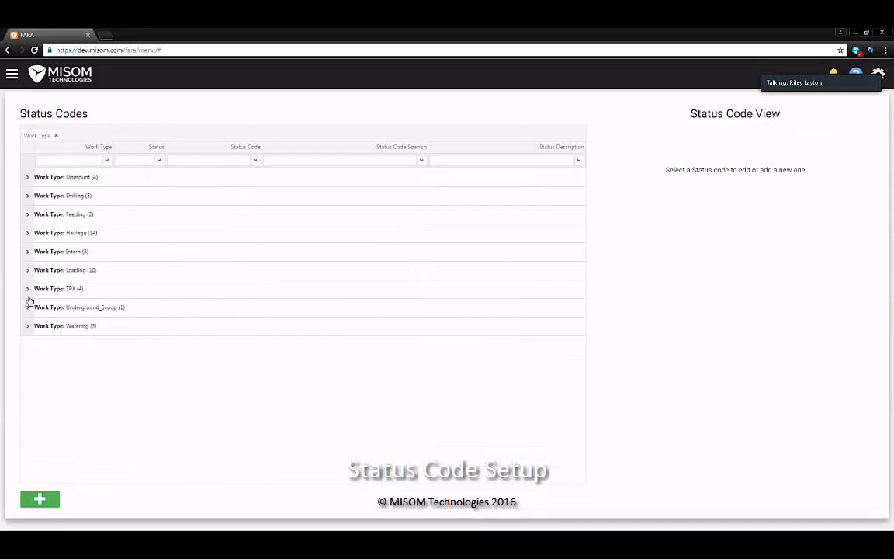
{"action": "left_click", "coordinate": [27, 327]}
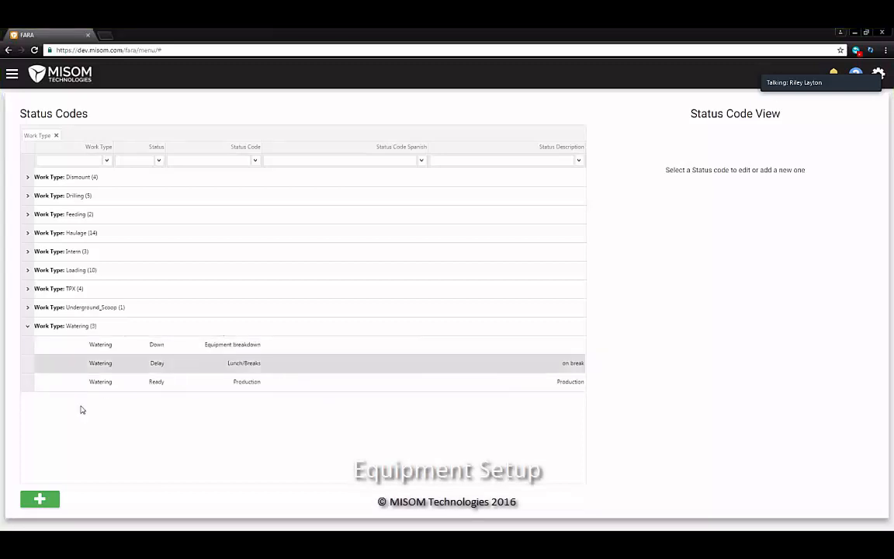
{"action": "left_click", "coordinate": [26, 327]}
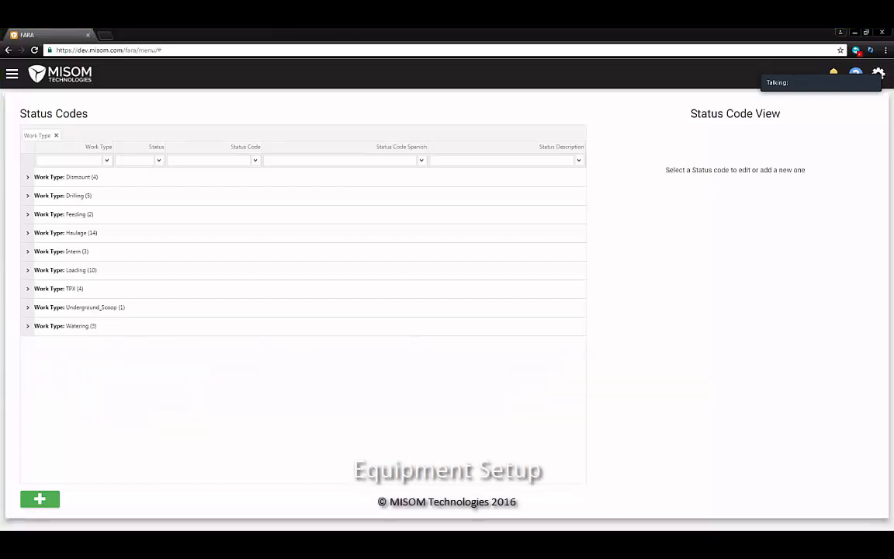
Go to Setup FARA > Equipment and show the Watering equipment list
{"action": "left_click", "coordinate": [11, 74]}
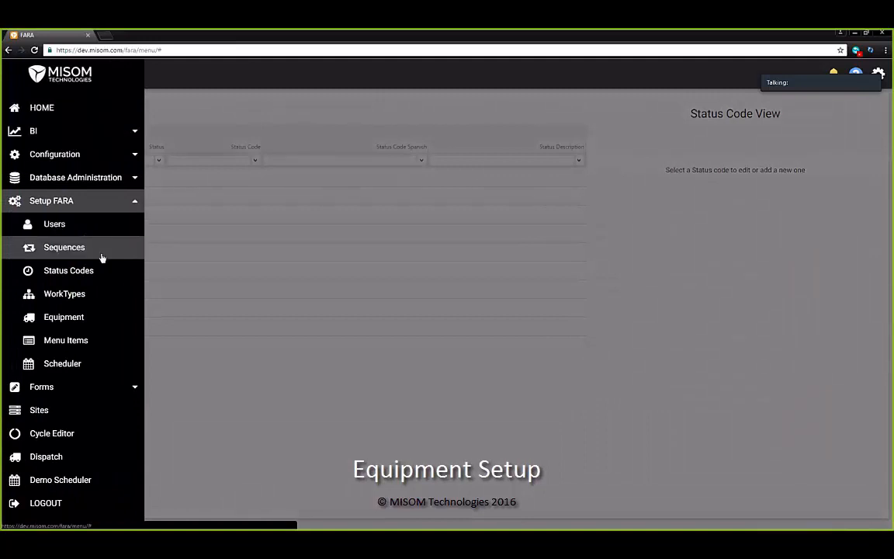
{"action": "left_click", "coordinate": [115, 318]}
{"action": "left_click", "coordinate": [189, 150]}
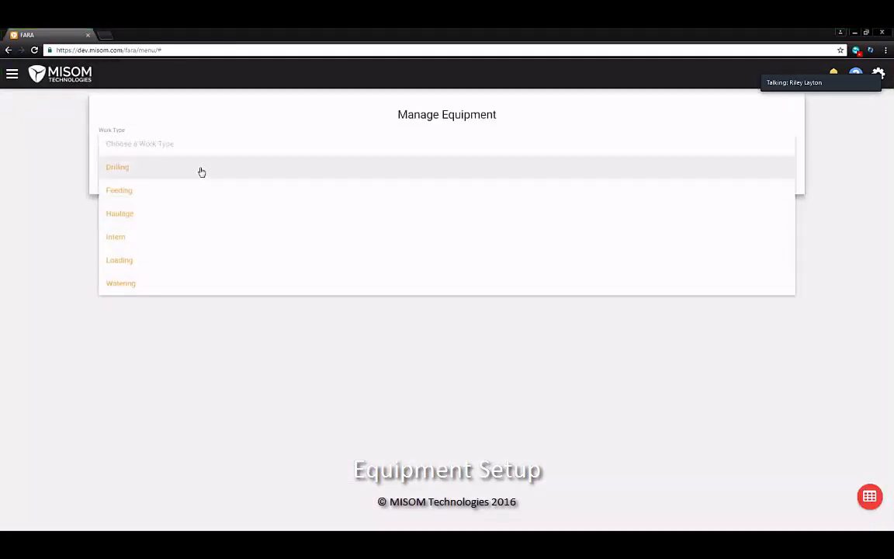
{"action": "left_click", "coordinate": [198, 284]}
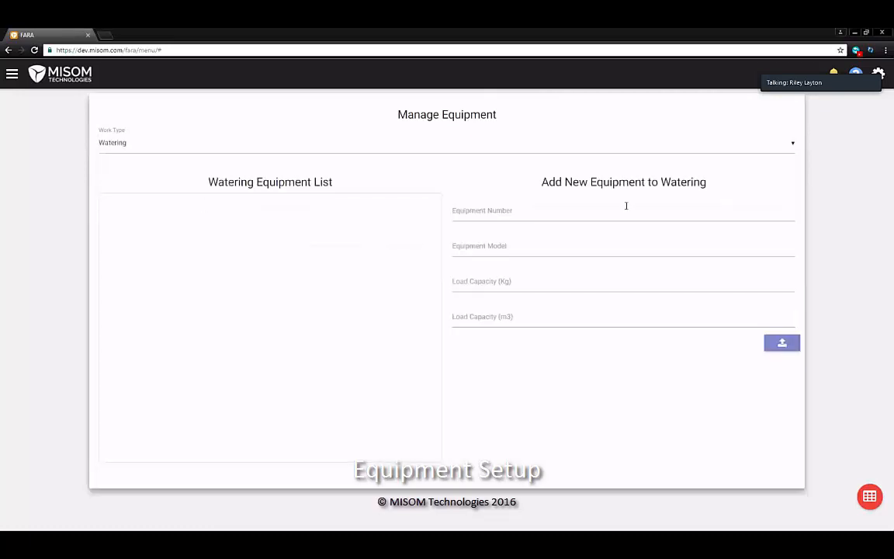
Add equipment WT-01 with model CAT785 to the Watering list
{"action": "left_click", "coordinate": [595, 213]}
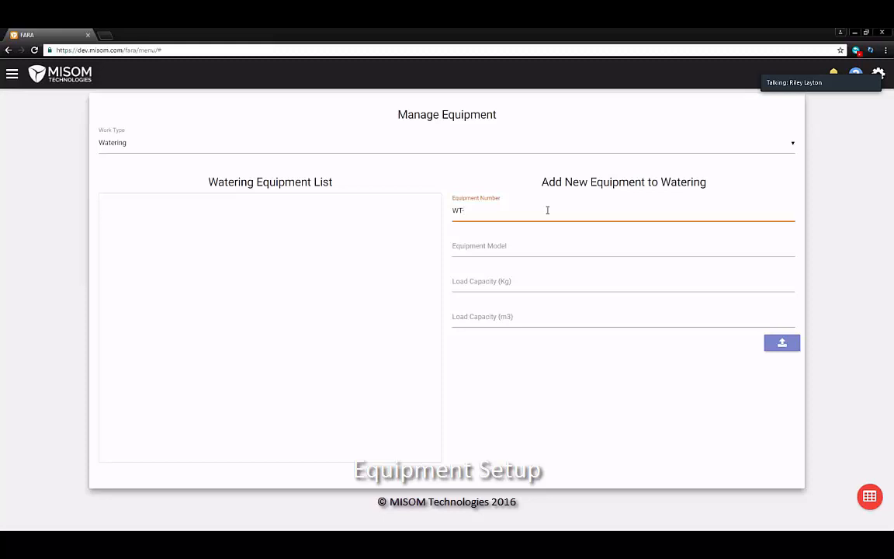
{"action": "type", "text": "01"}
{"action": "left_click", "coordinate": [539, 250]}
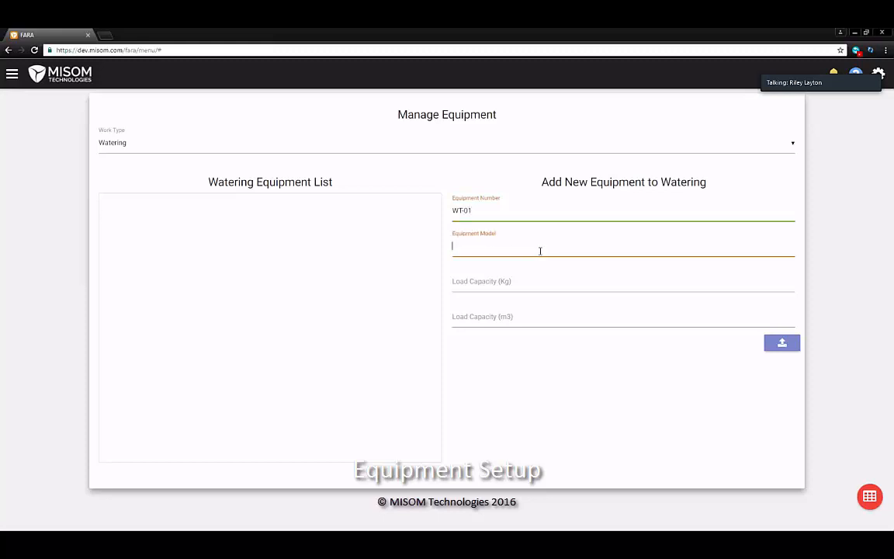
{"action": "type", "text": "CAT785"}
{"action": "left_click", "coordinate": [780, 346]}
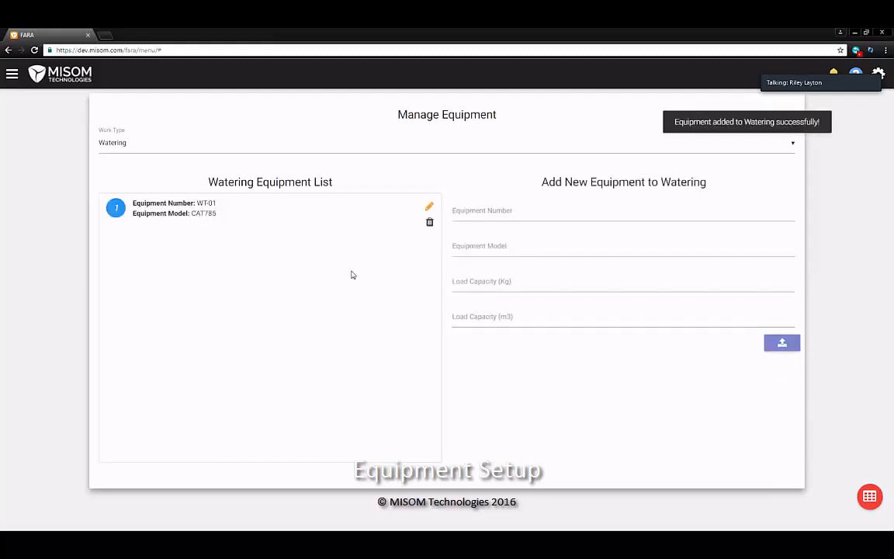
Add a second Watering truck, WT-02, with model CAT797
{"action": "left_click", "coordinate": [506, 204]}
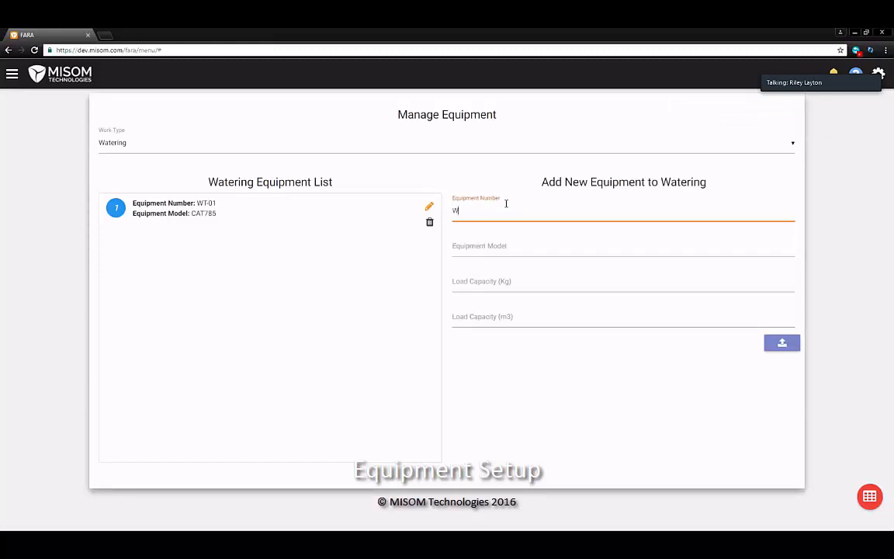
{"action": "type", "text": "WT-02"}
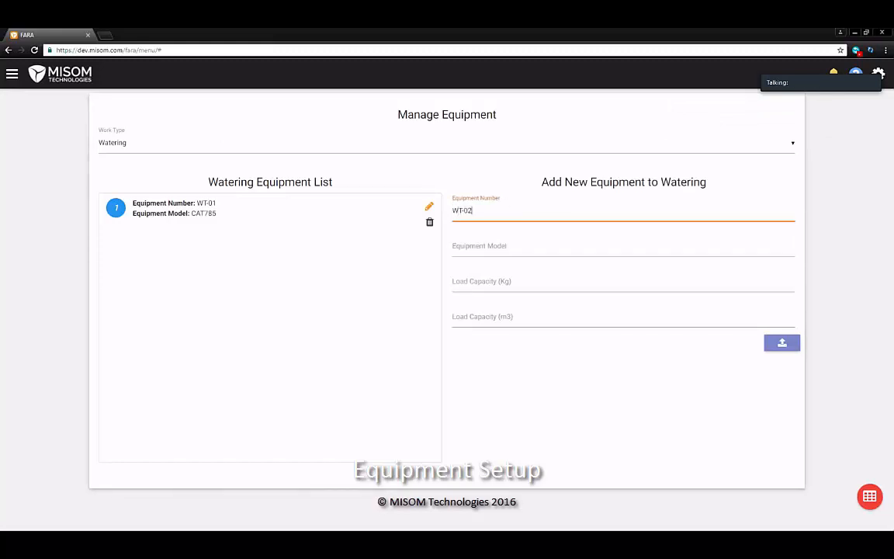
{"action": "left_click", "coordinate": [639, 247]}
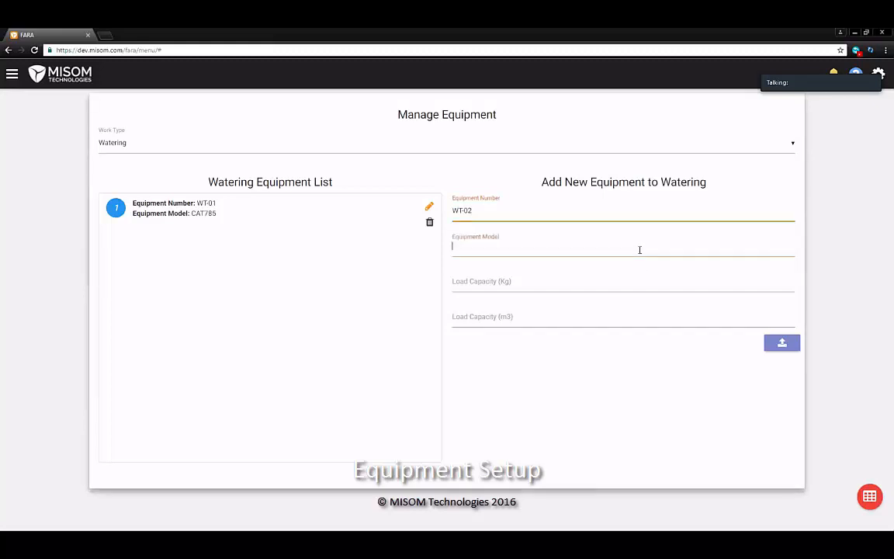
{"action": "type", "text": "CAT"}
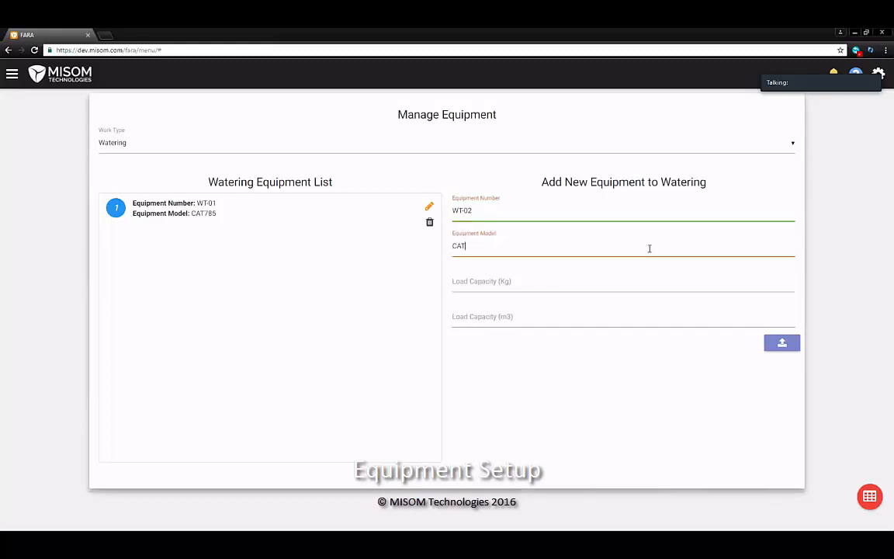
{"action": "type", "text": "797"}
{"action": "left_click", "coordinate": [782, 344]}
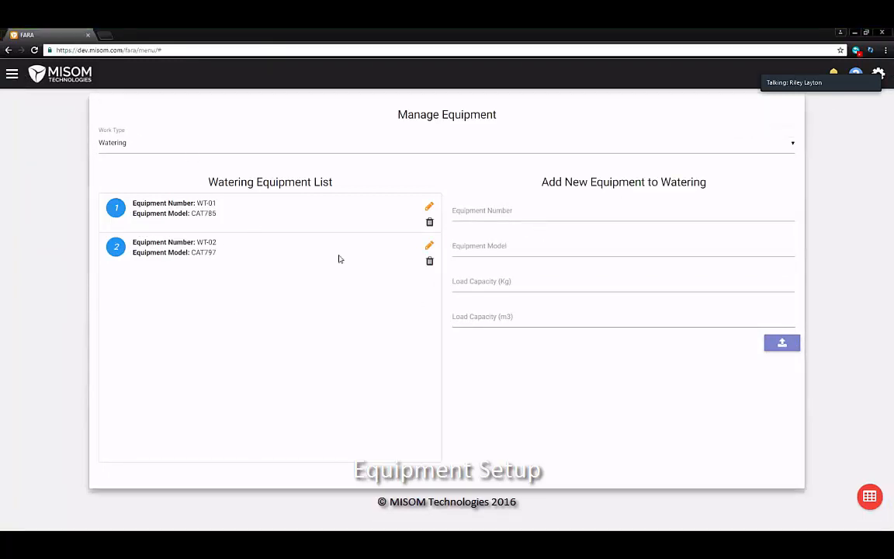
{"action": "left_click", "coordinate": [12, 74]}
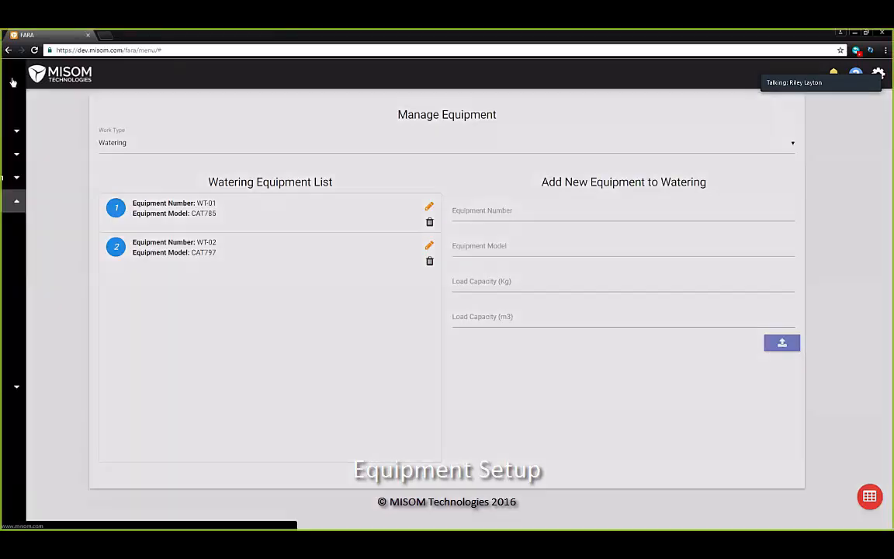